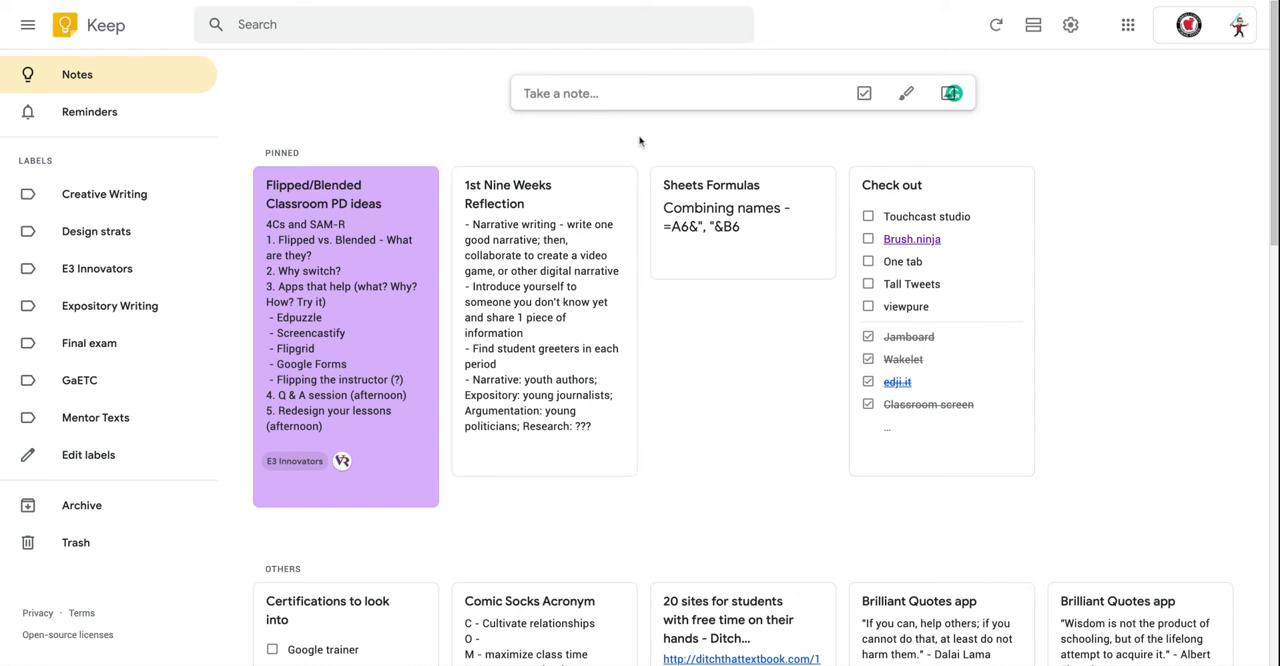
Create a note titled "Title" with the body text "notes on whatever".
{"action": "left_click", "coordinate": [588, 96]}
{"action": "left_click", "coordinate": [588, 94]}
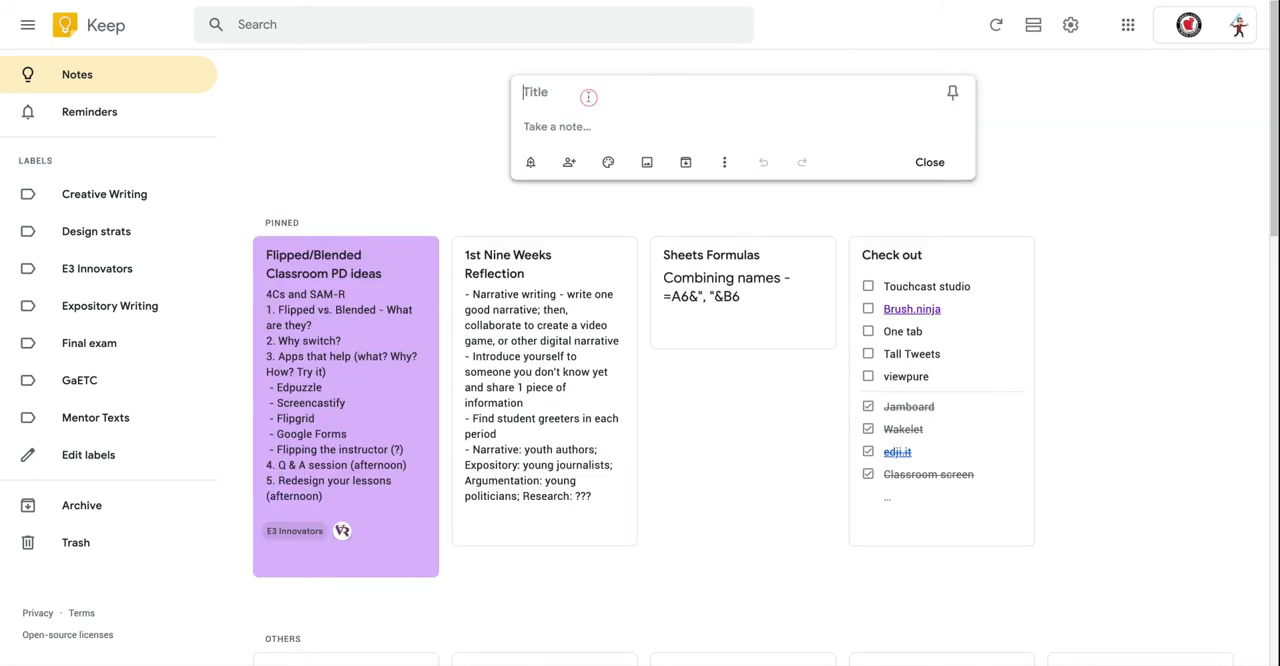
{"action": "type", "text": "Title"}
{"action": "key", "text": "Return"}
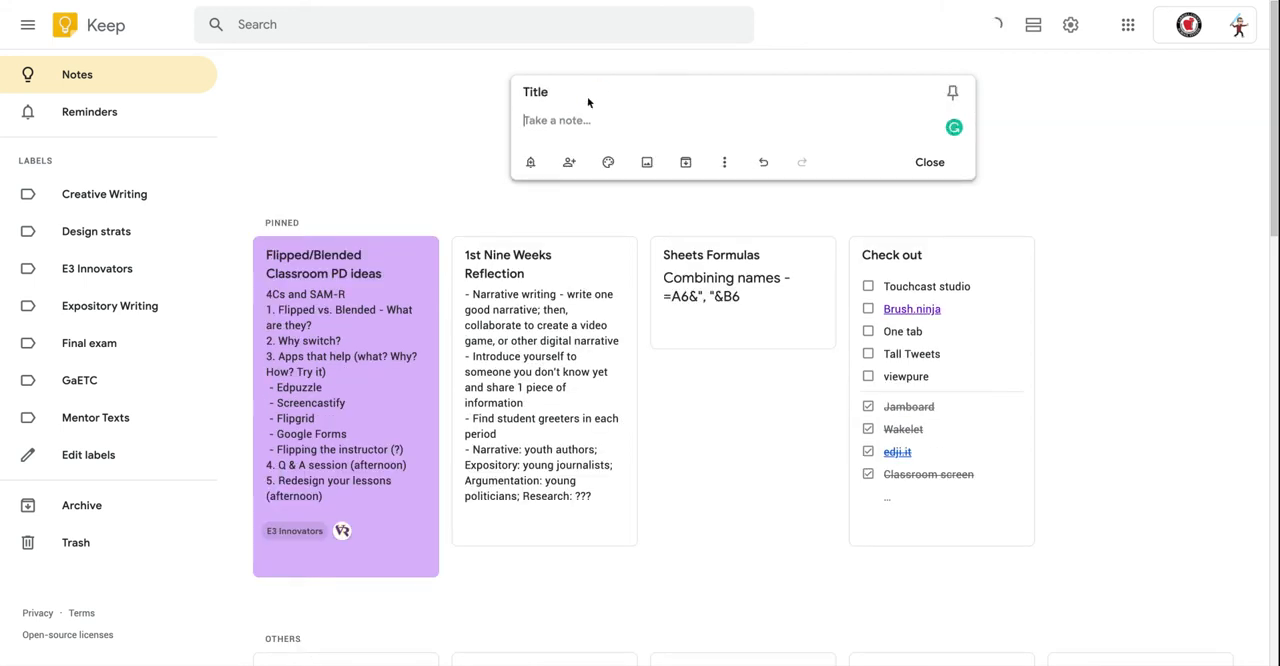
{"action": "type", "text": "notes on whatever"}
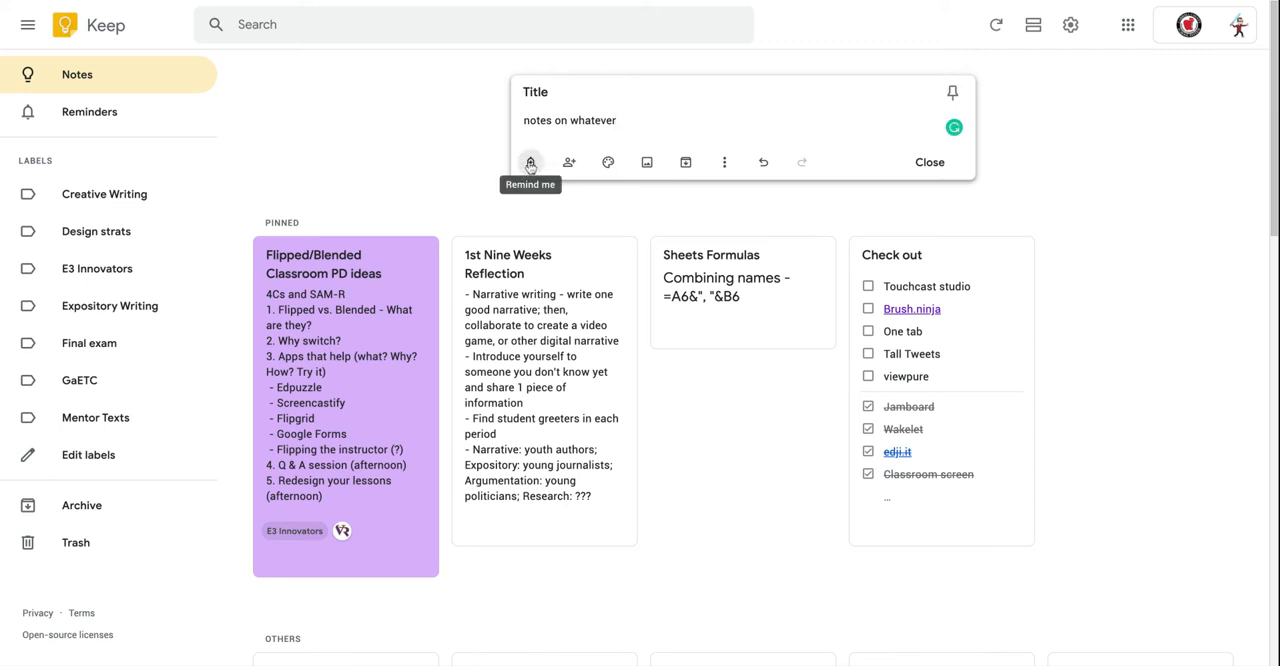
Look through the new note's reminder options, including the place-based reminder, without setting one.
{"action": "left_click", "coordinate": [530, 162]}
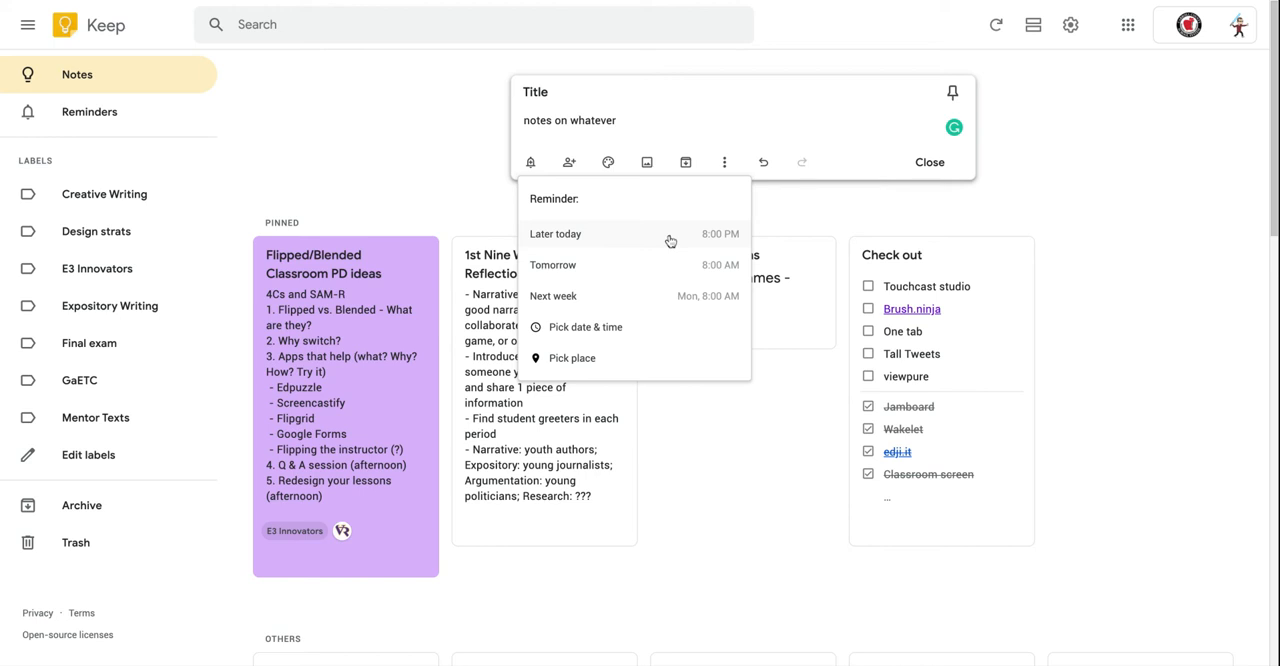
{"action": "left_click", "coordinate": [581, 362]}
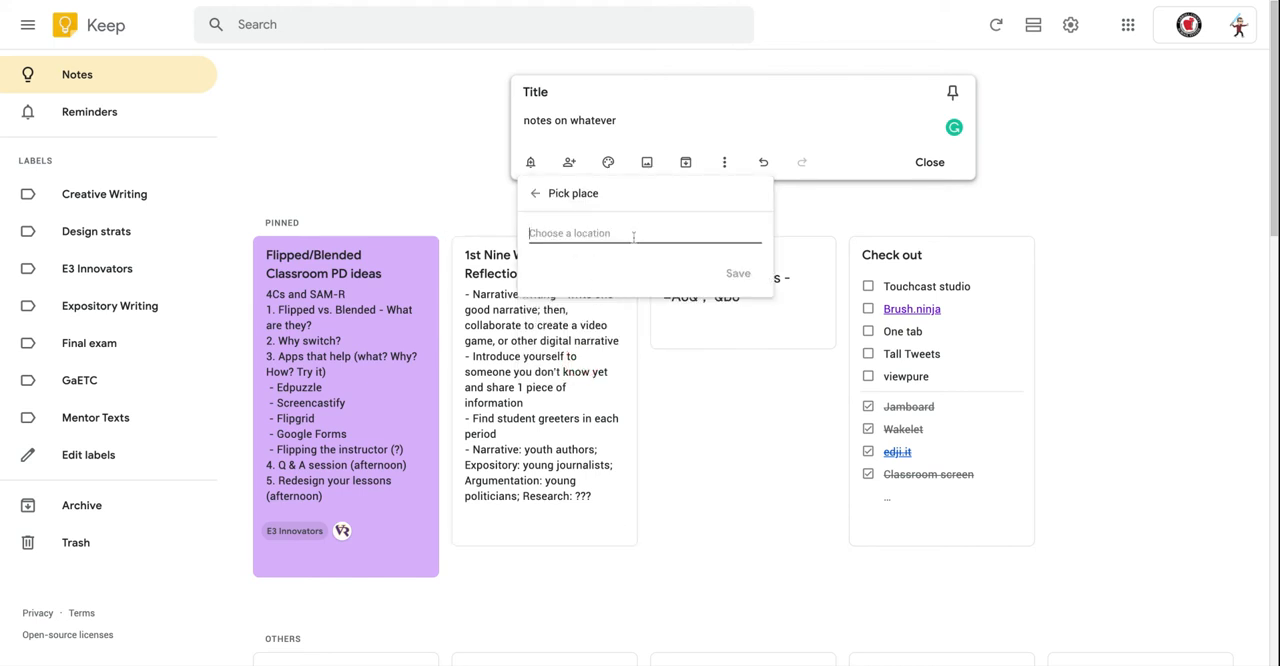
{"action": "left_click", "coordinate": [536, 194]}
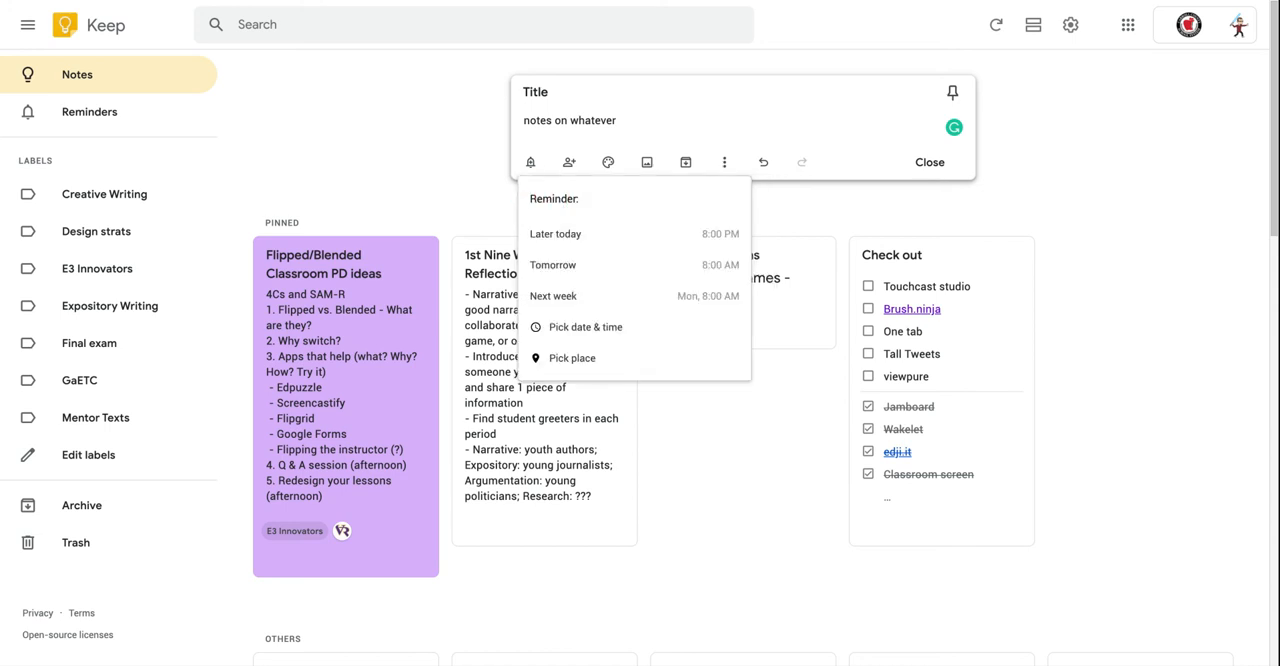
{"action": "left_click", "coordinate": [567, 141]}
View the note's collaborator settings and image insertion option without adding a person or a picture.
{"action": "left_click", "coordinate": [569, 161]}
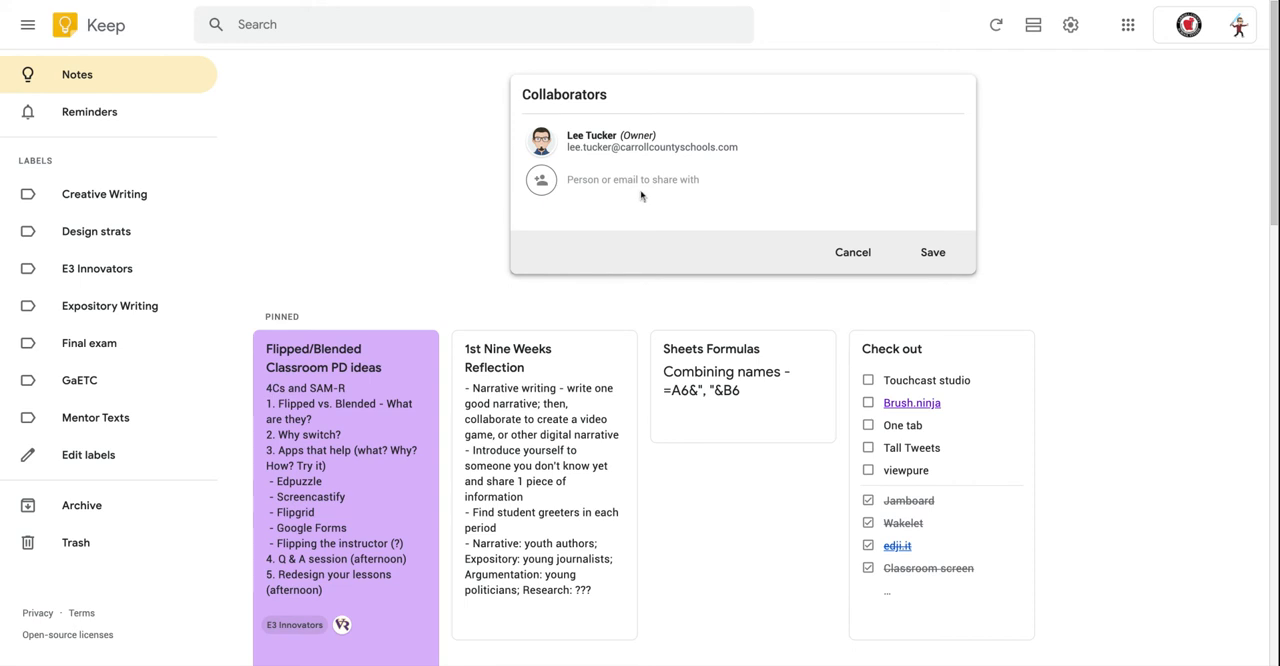
{"action": "left_click", "coordinate": [857, 256]}
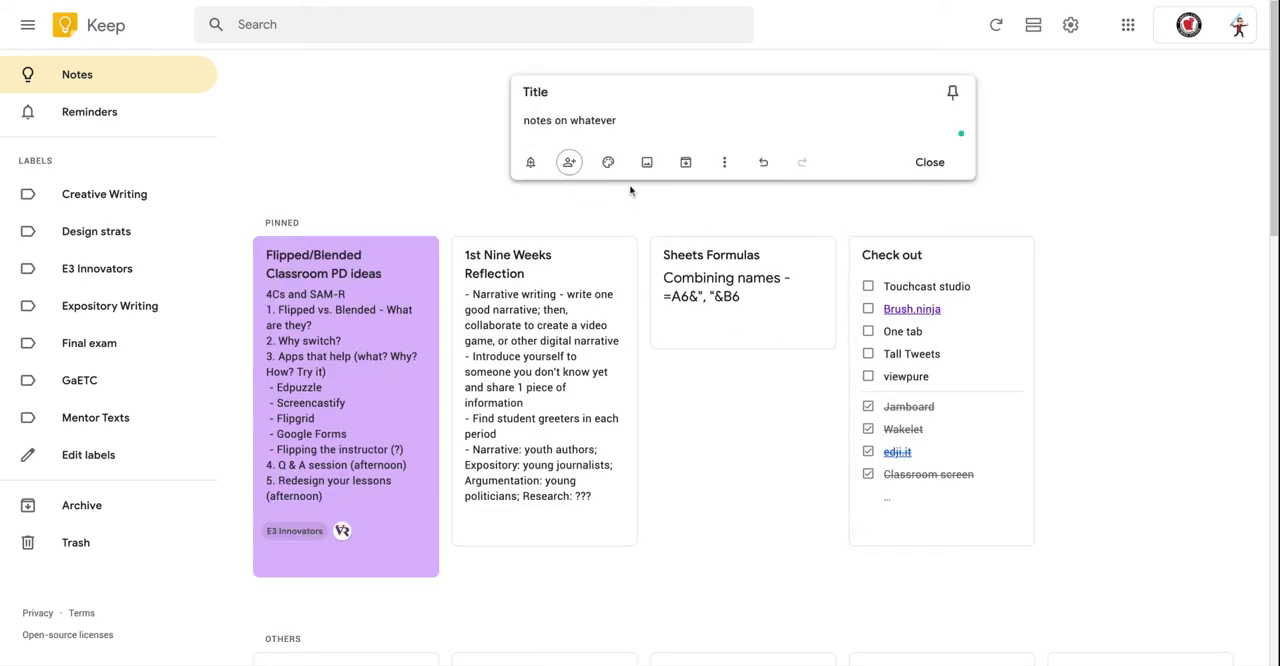
{"action": "mouse_move", "coordinate": [608, 165]}
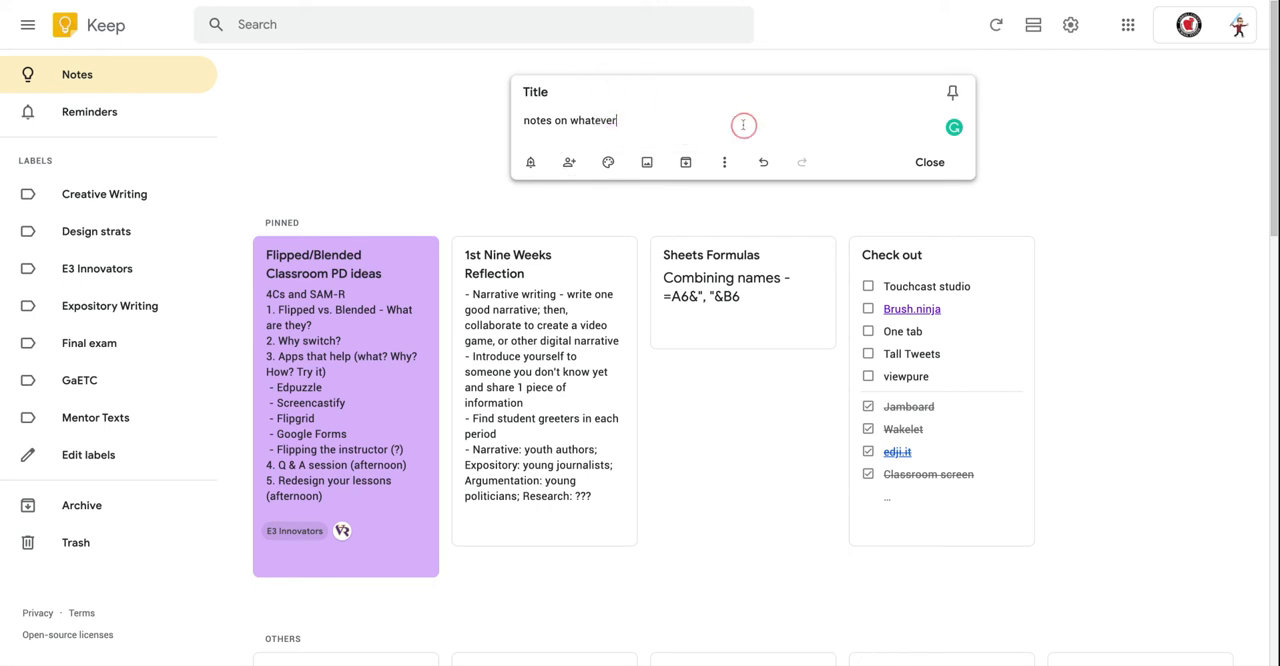
{"action": "left_click", "coordinate": [648, 163]}
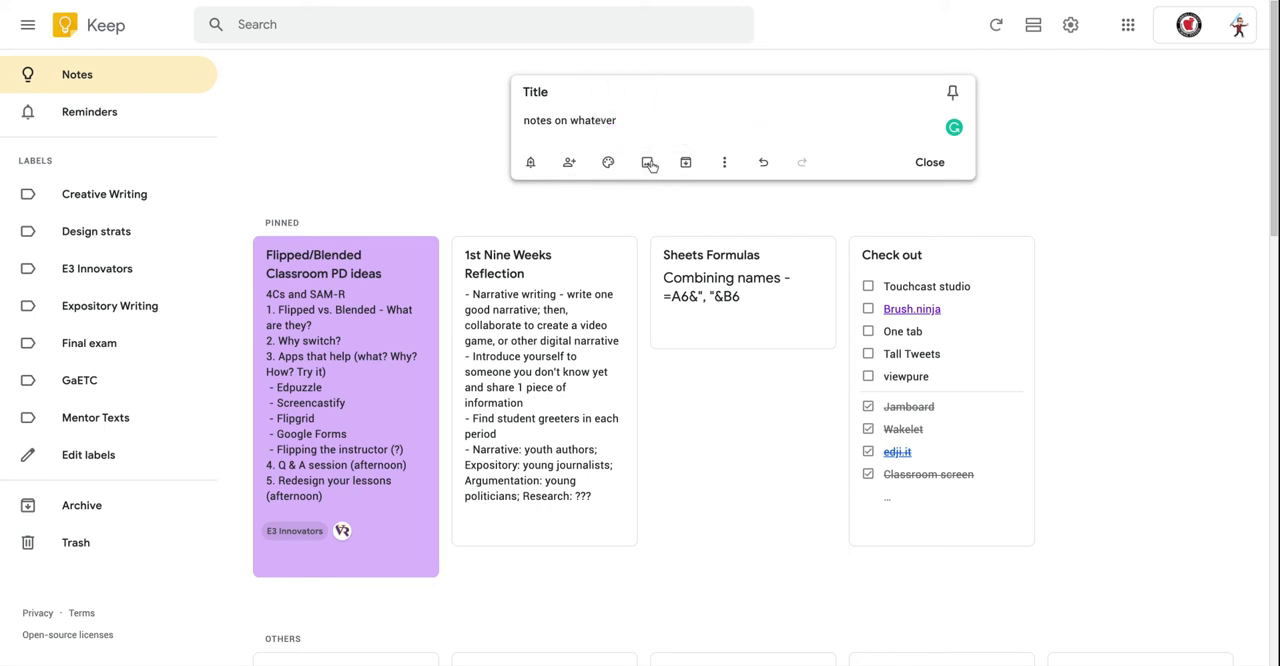
Turn the word "notes" in the note's text into the hashtag "#notes" and create the matching label "notes".
{"action": "left_click", "coordinate": [718, 163]}
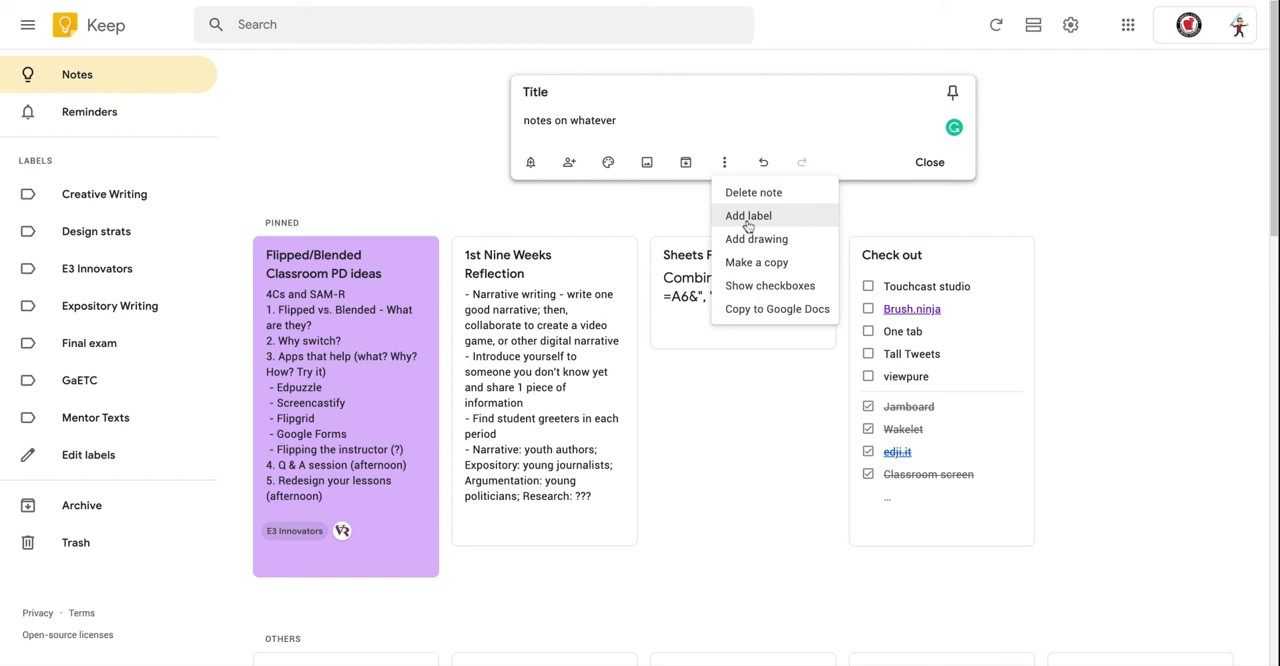
{"action": "left_click", "coordinate": [527, 127]}
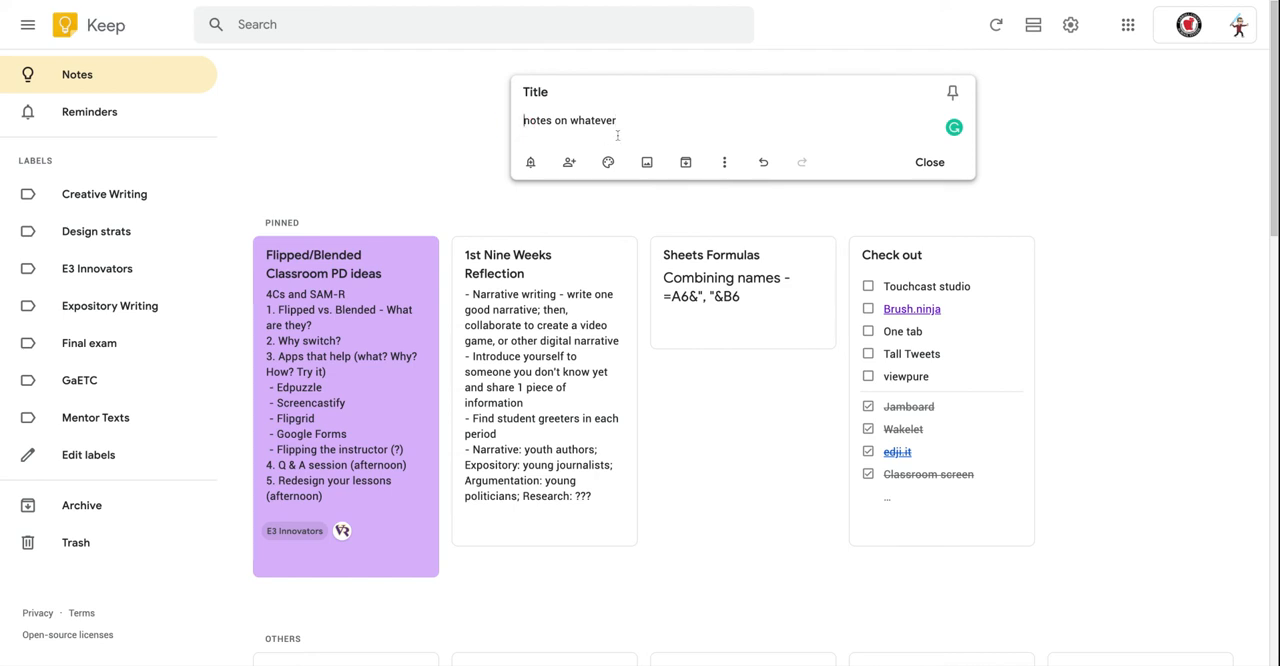
{"action": "type", "text": "#"}
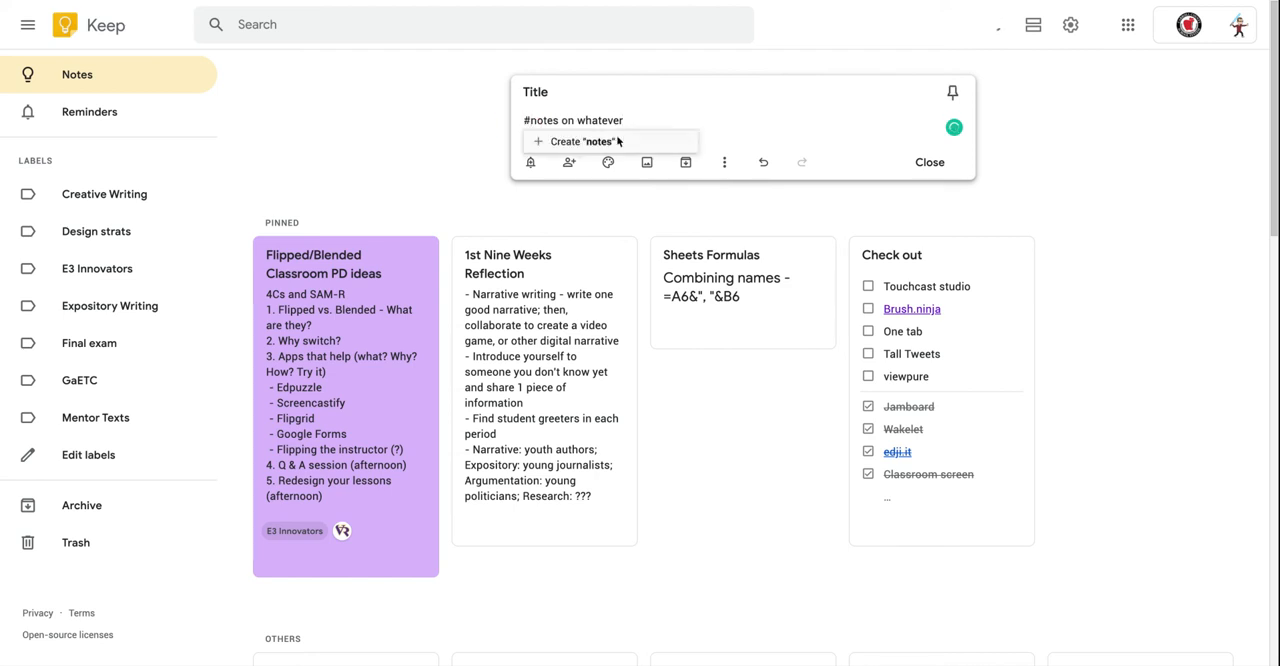
{"action": "left_click", "coordinate": [560, 141]}
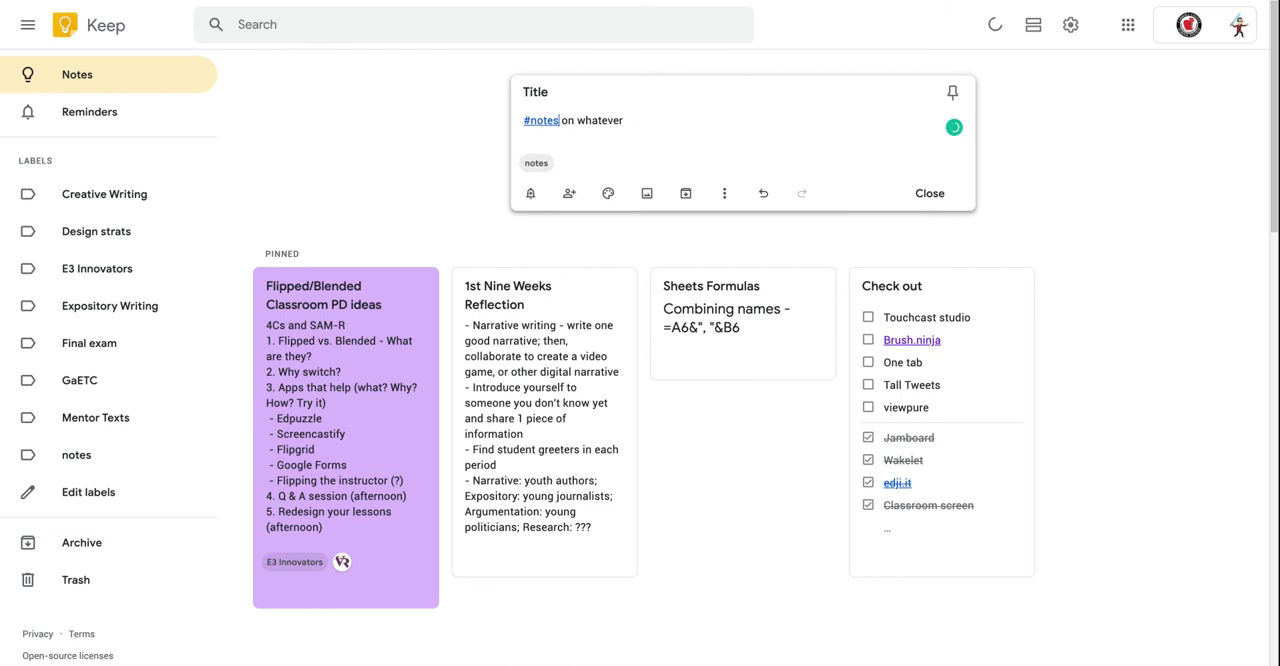
{"action": "left_click", "coordinate": [699, 143]}
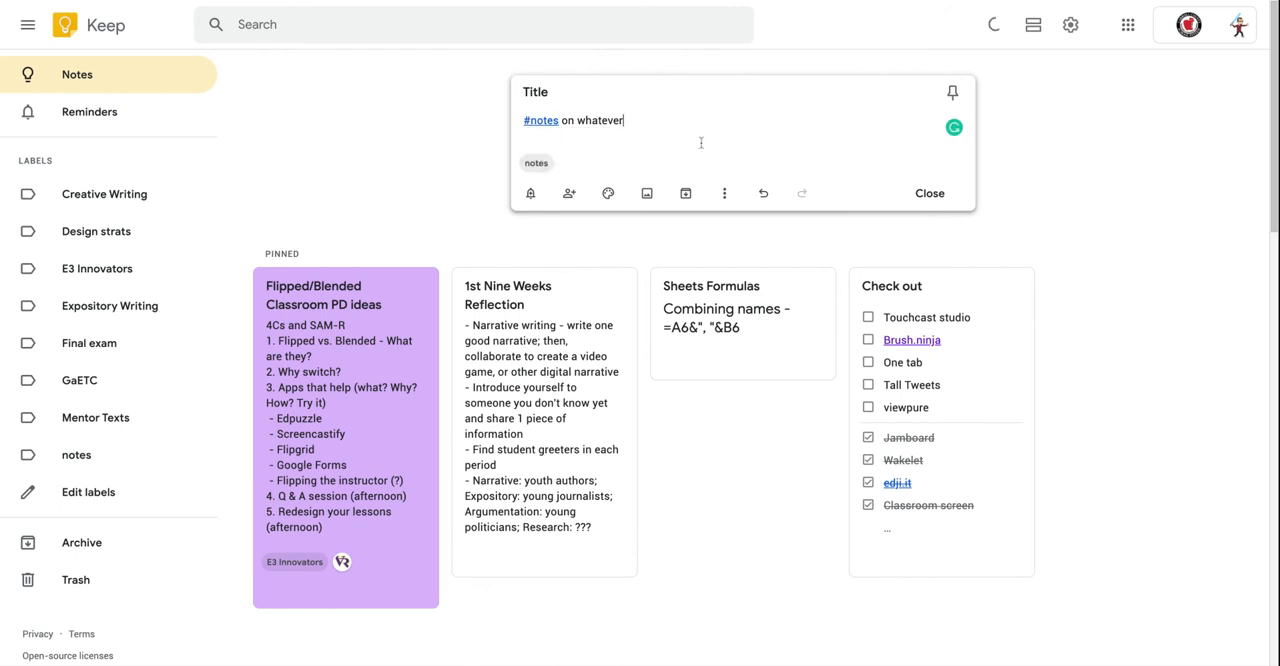
{"action": "left_click", "coordinate": [542, 122]}
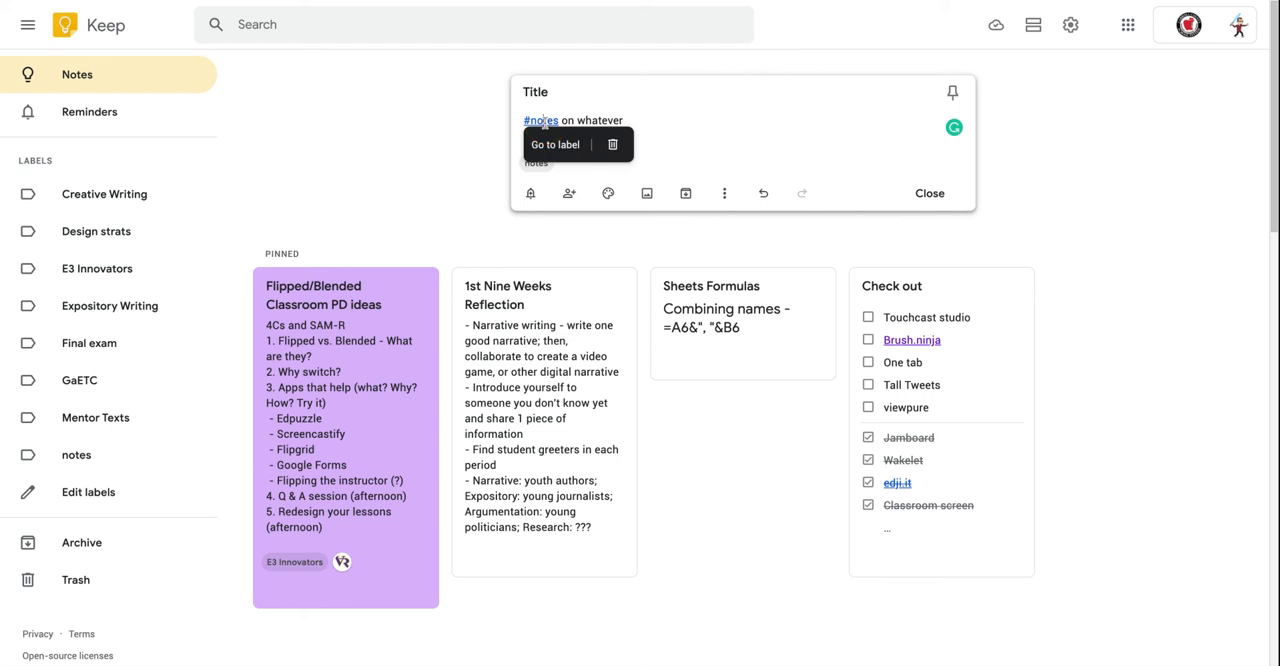
{"action": "left_click", "coordinate": [712, 130]}
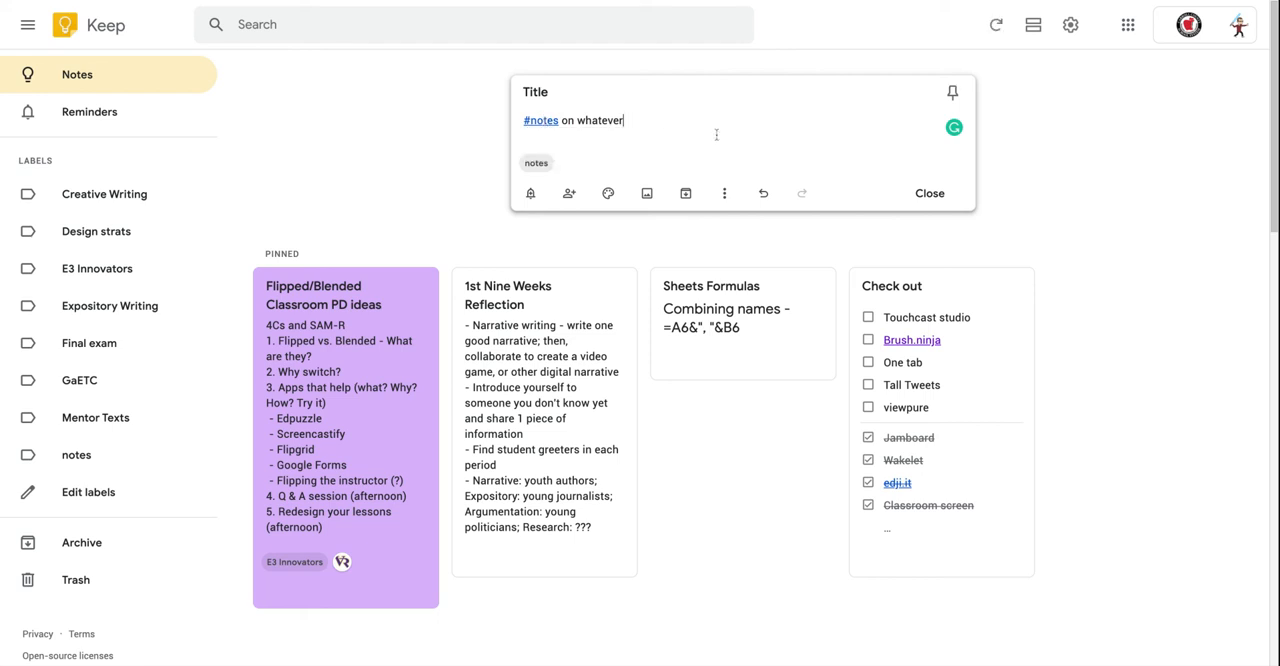
Add a drawing to the note with one freehand wavy pen stroke and return to the note.
{"action": "left_click", "coordinate": [725, 194]}
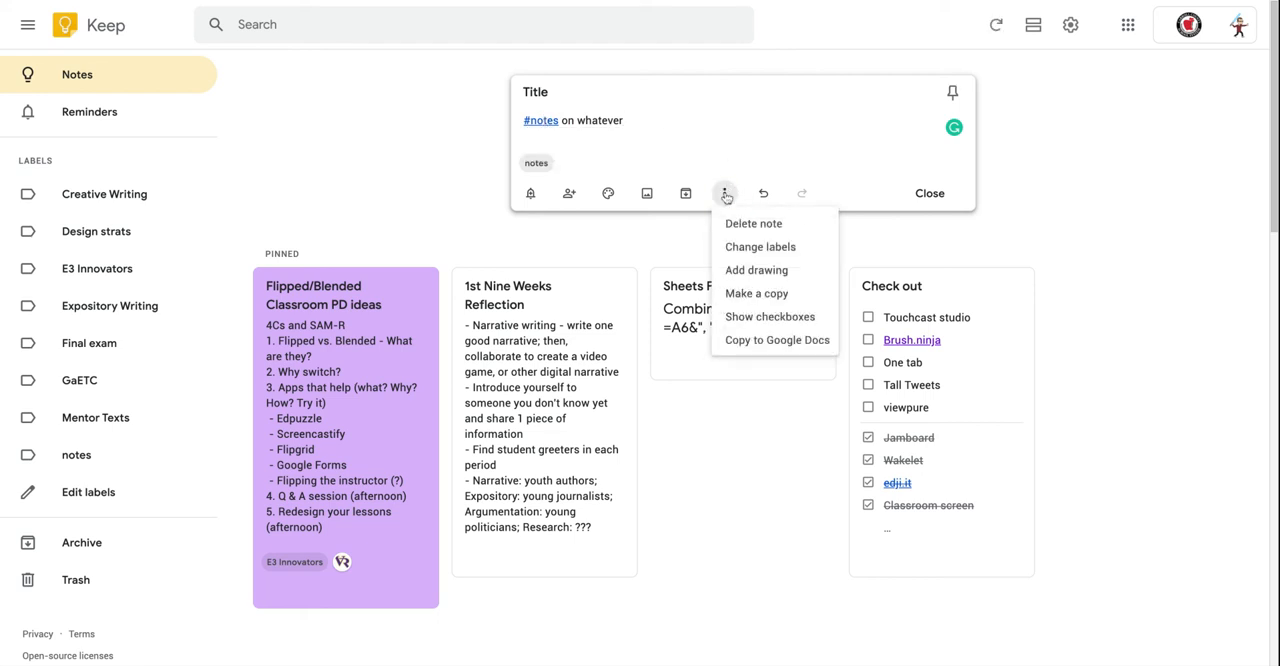
{"action": "left_click", "coordinate": [748, 270]}
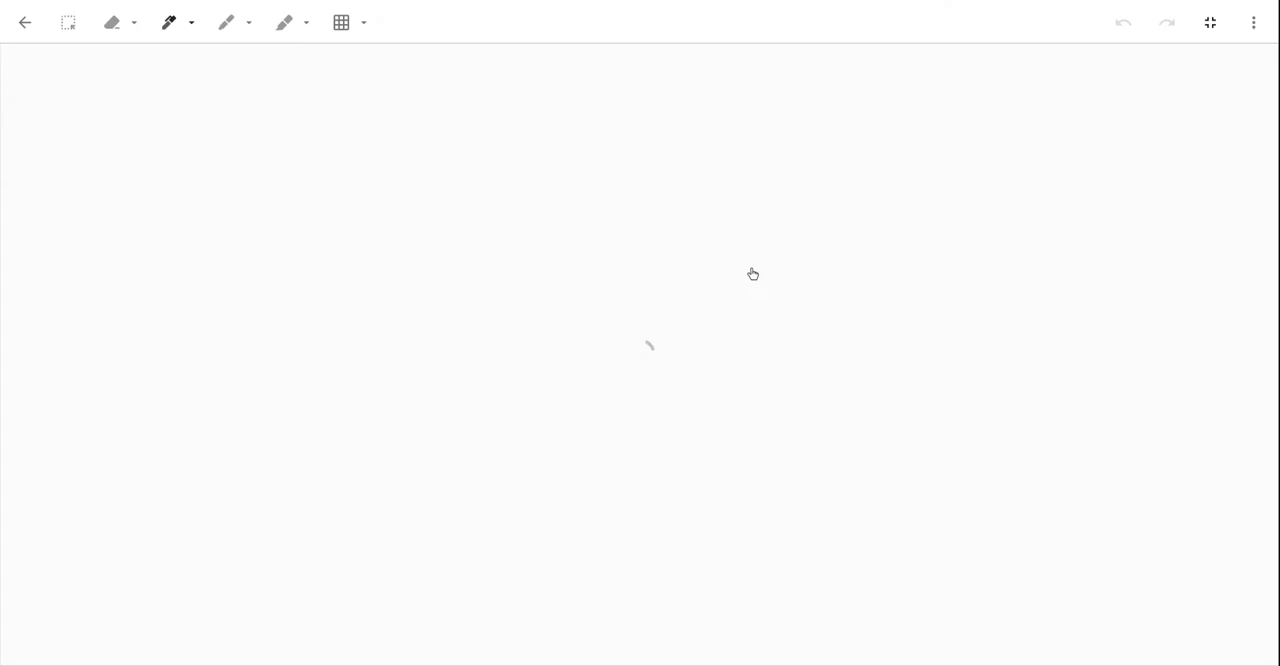
{"action": "mouse_move", "coordinate": [389, 232]}
{"action": "left_mouse_down"}
{"action": "mouse_move", "coordinate": [463, 193]}
{"action": "mouse_move", "coordinate": [620, 240]}
{"action": "mouse_move", "coordinate": [409, 307]}
{"action": "mouse_move", "coordinate": [428, 349]}
{"action": "left_mouse_up"}
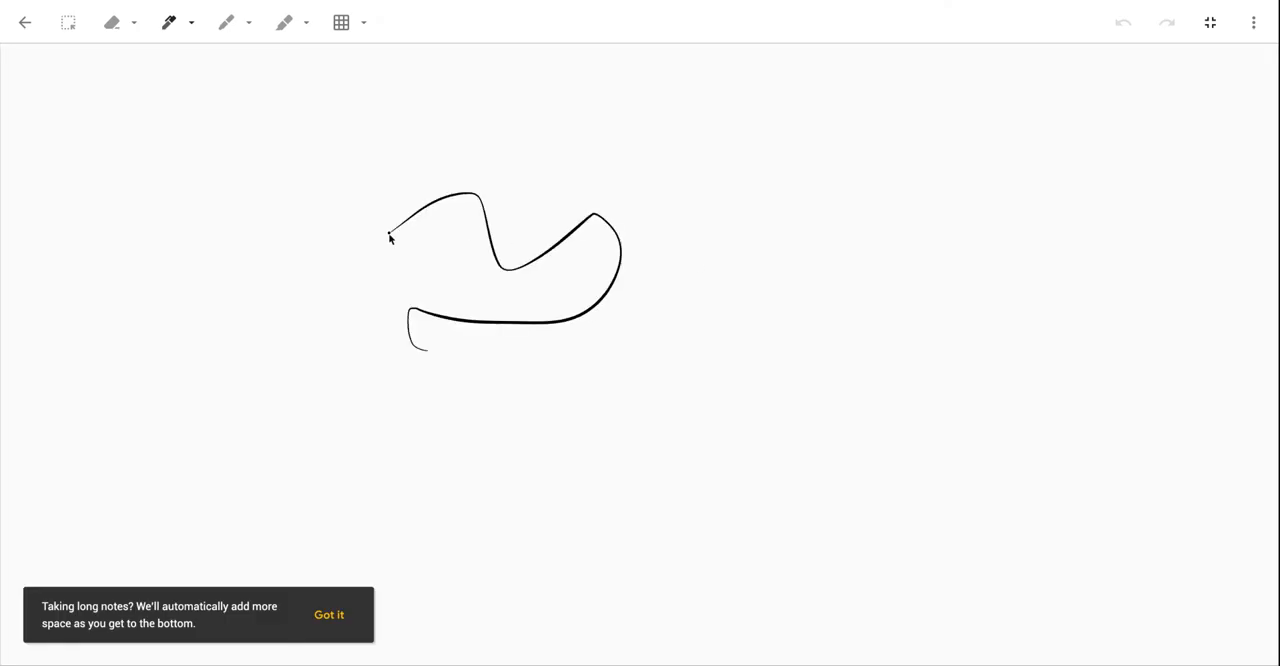
{"action": "left_click", "coordinate": [1251, 24]}
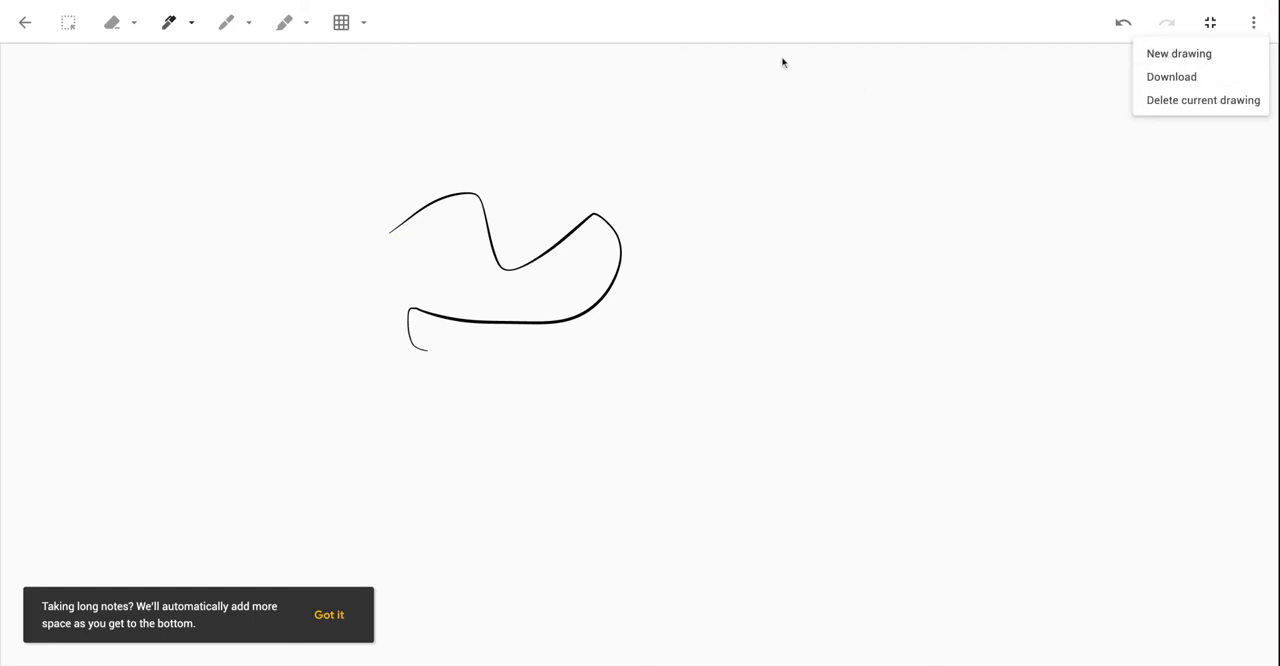
{"action": "left_click", "coordinate": [30, 26]}
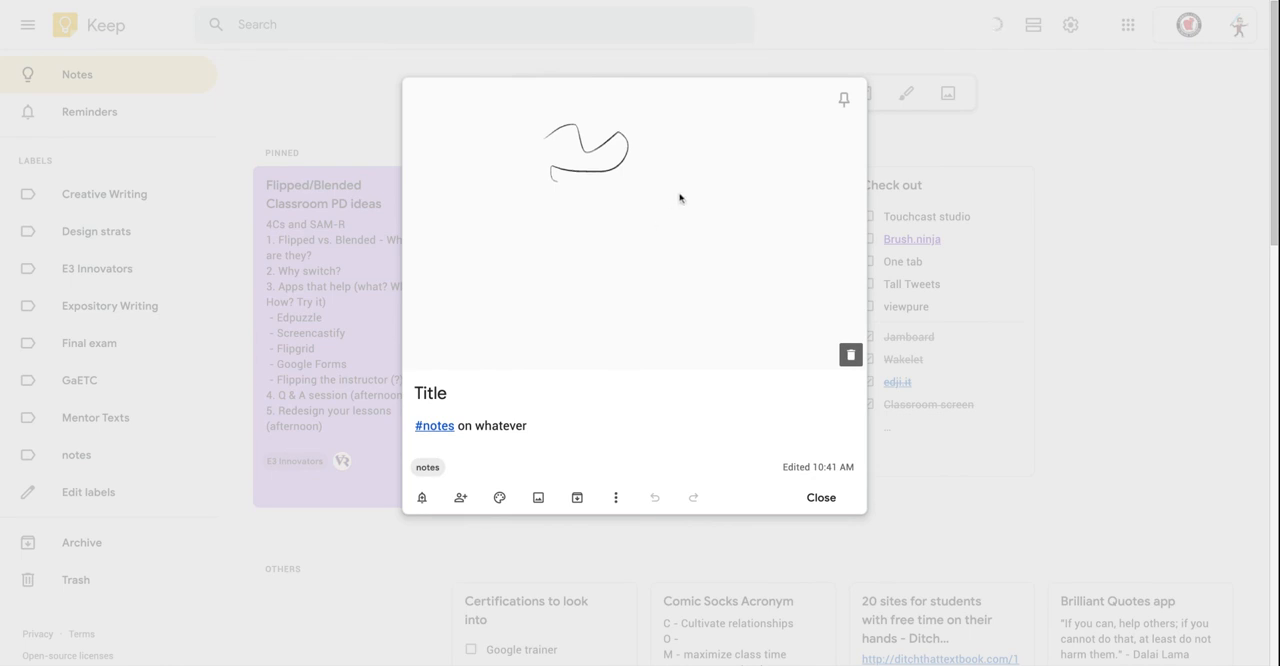
{"action": "left_click", "coordinate": [643, 221]}
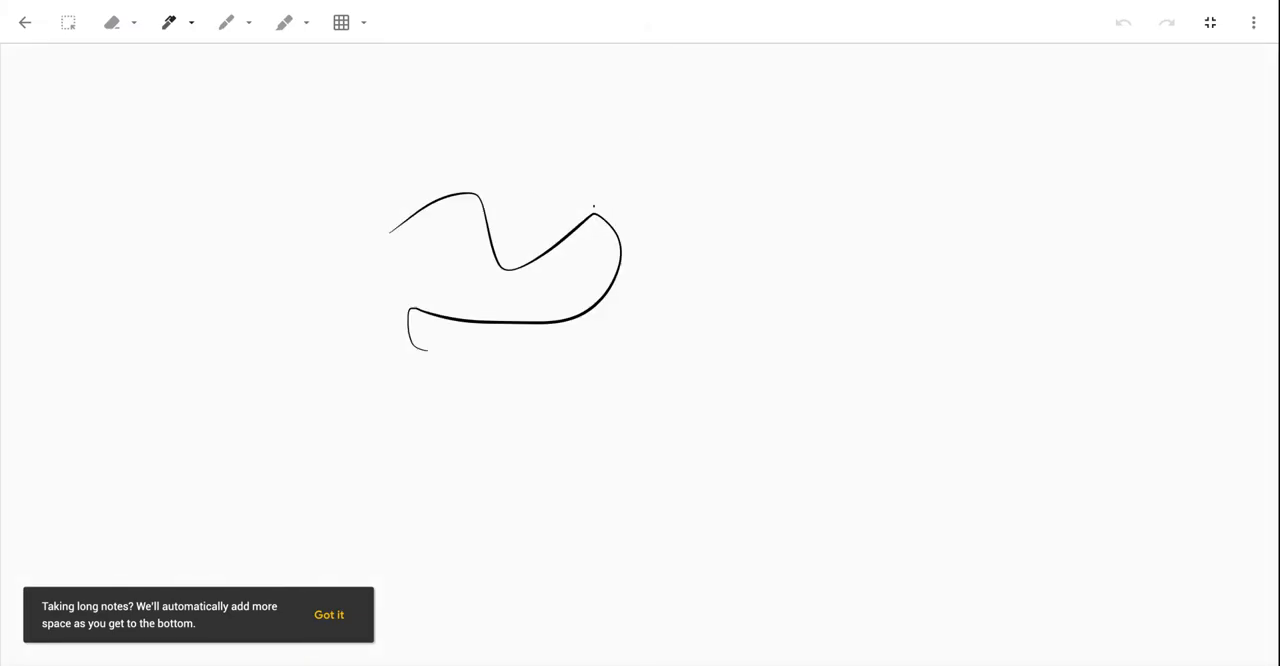
{"action": "left_click", "coordinate": [25, 24]}
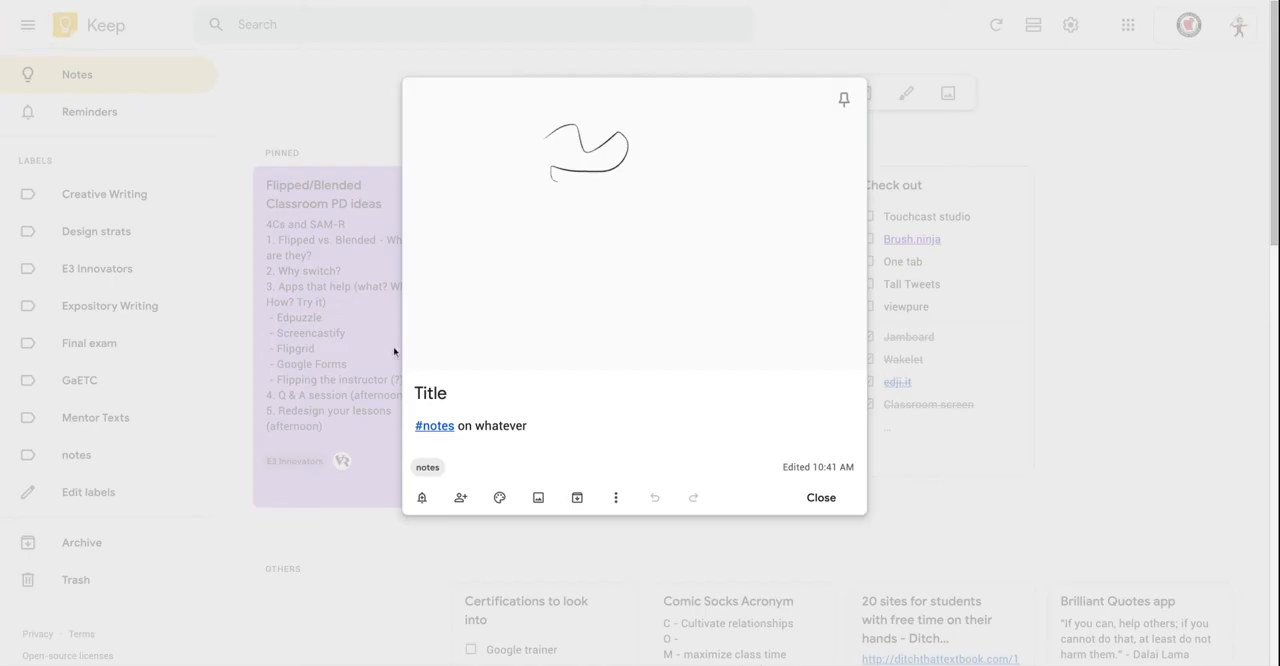
Show checkboxes in the note, add the list items "grade papers" and "lesson plans", and close the note.
{"action": "left_click", "coordinate": [616, 499]}
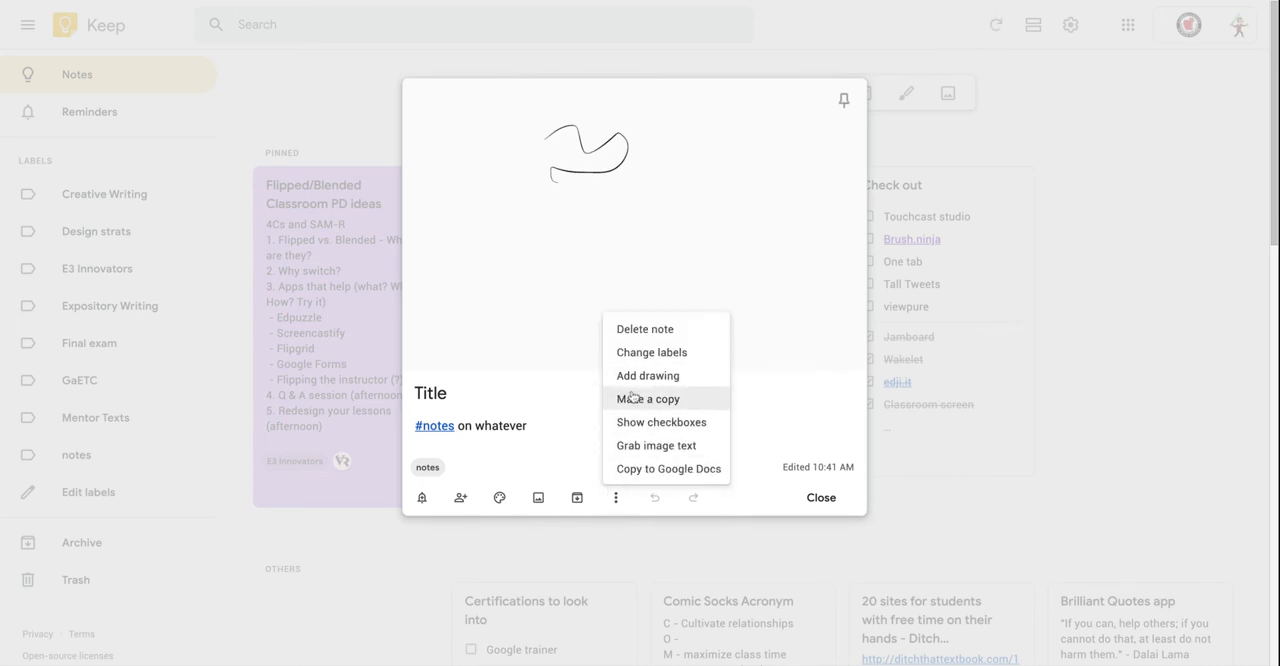
{"action": "left_click", "coordinate": [679, 427]}
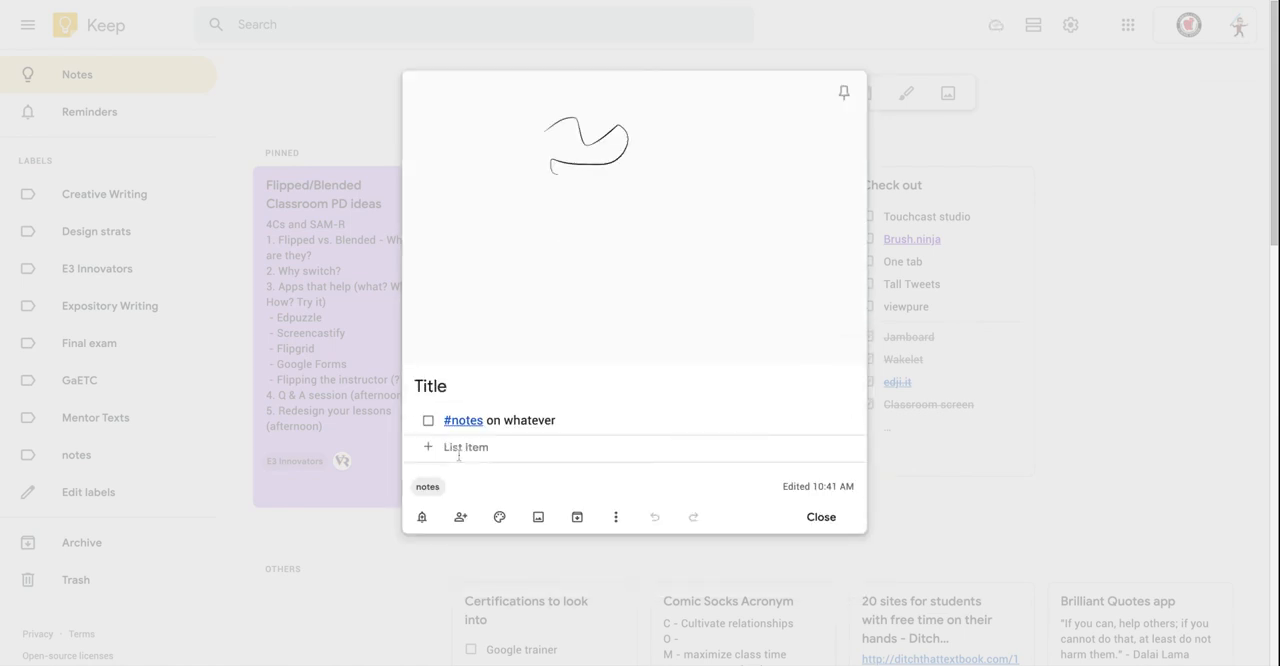
{"action": "type", "text": "grade papers"}
{"action": "key", "text": "Return"}
{"action": "type", "text": "lesson plans"}
{"action": "key", "text": "Return"}
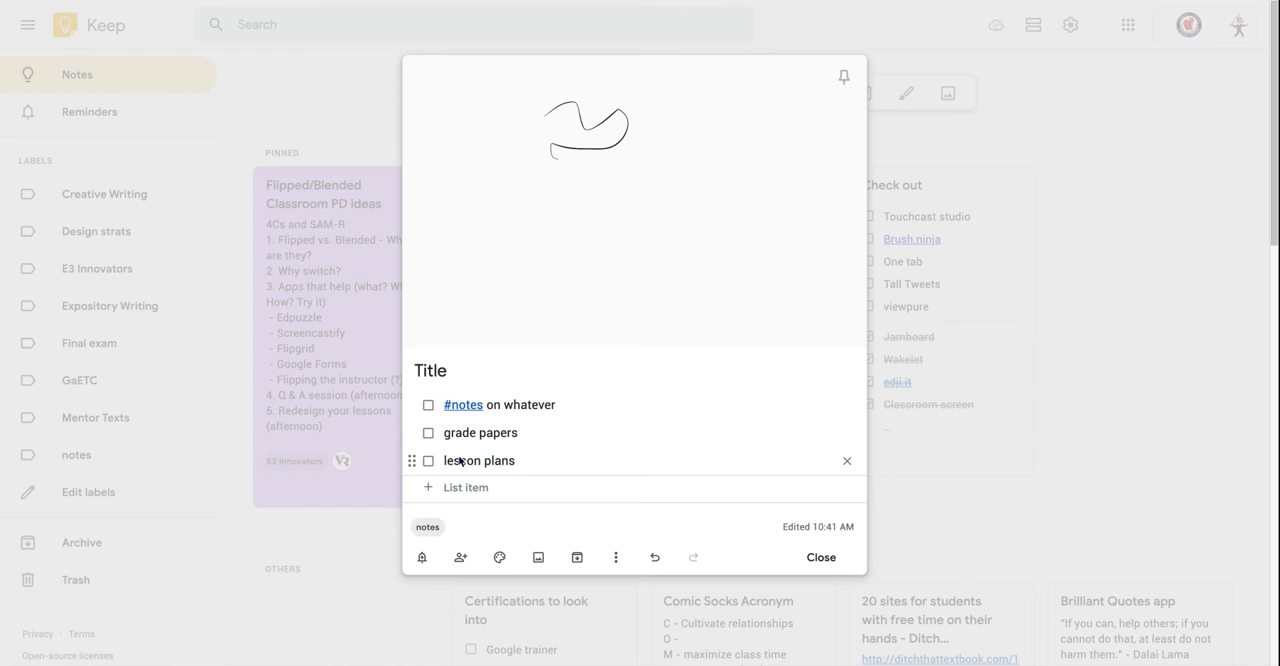
{"action": "left_click", "coordinate": [615, 557]}
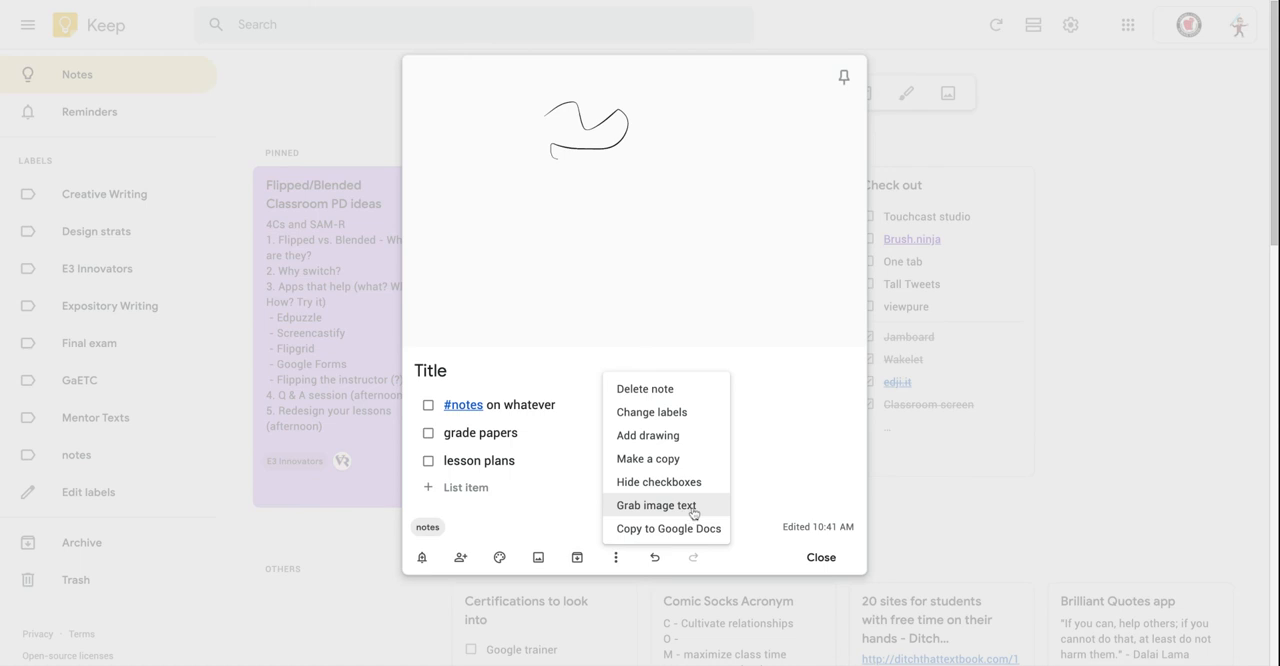
{"action": "left_click", "coordinate": [818, 557]}
Open the green "Electrify any Lesson" note and grab the text from its Magic Word image into the note body.
{"action": "scroll", "coordinate": [830, 450], "scroll_direction": "down", "scroll_amount": 10}
{"action": "scroll", "coordinate": [838, 403], "scroll_direction": "down", "scroll_amount": 2}
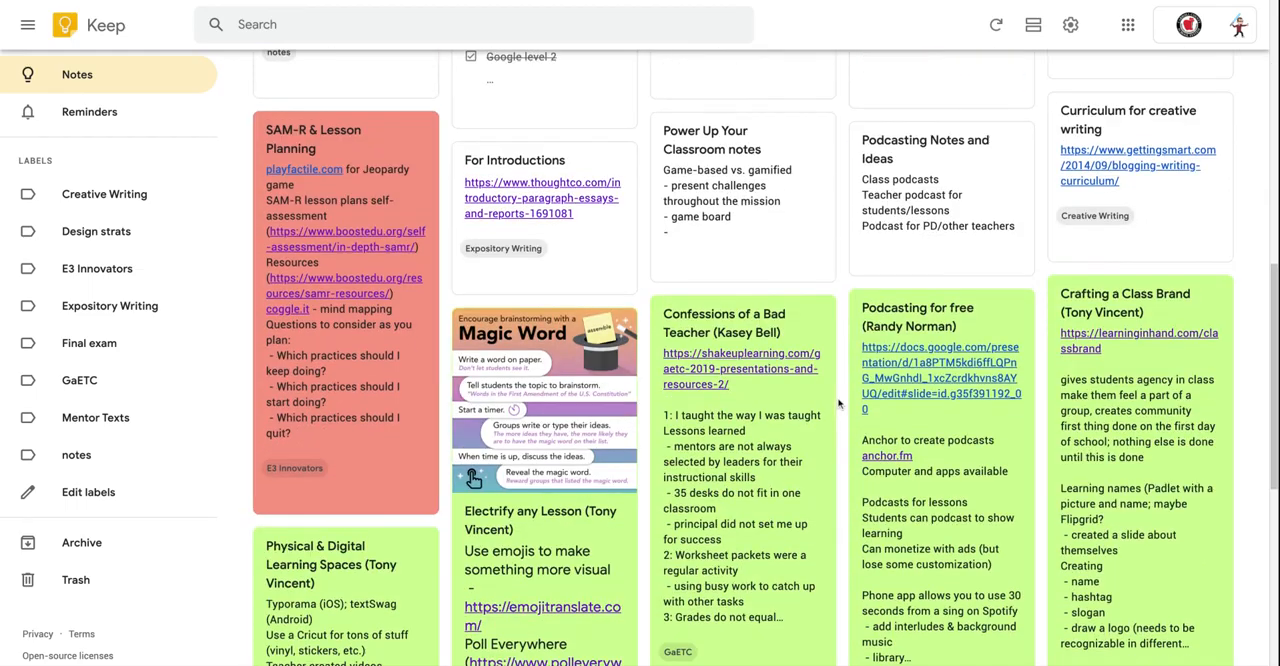
{"action": "left_click", "coordinate": [541, 367]}
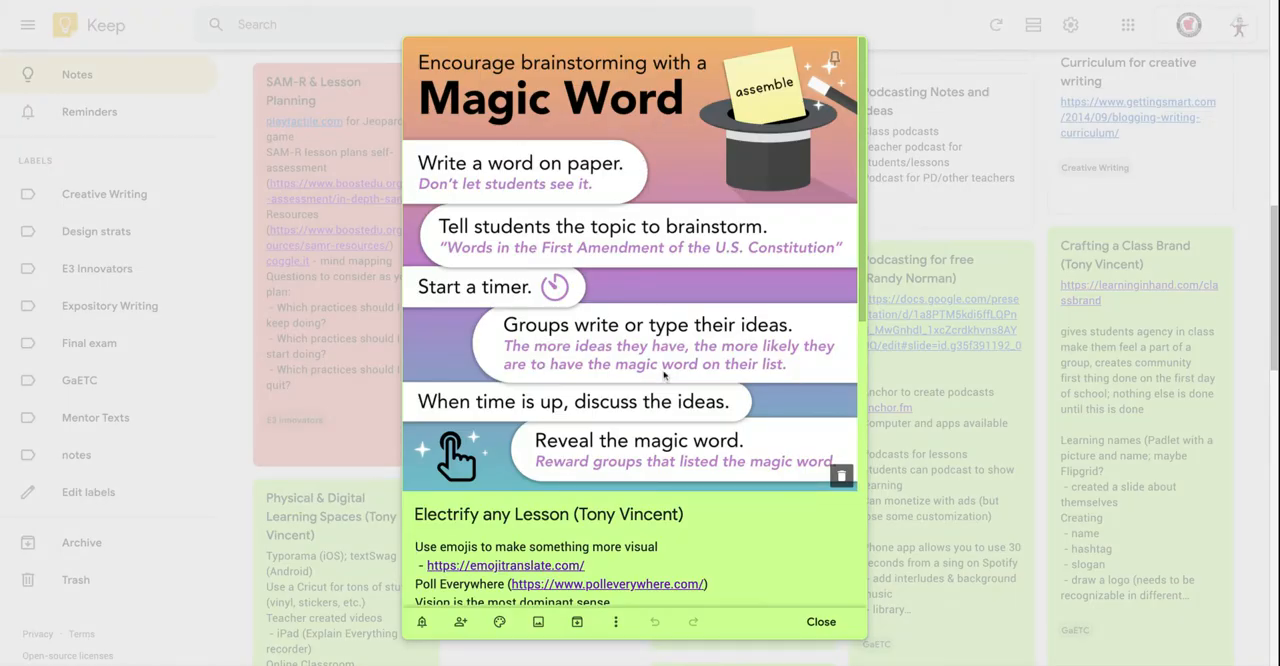
{"action": "scroll", "coordinate": [632, 448], "scroll_direction": "down", "scroll_amount": 1}
{"action": "scroll", "coordinate": [630, 446], "scroll_direction": "down", "scroll_amount": 5}
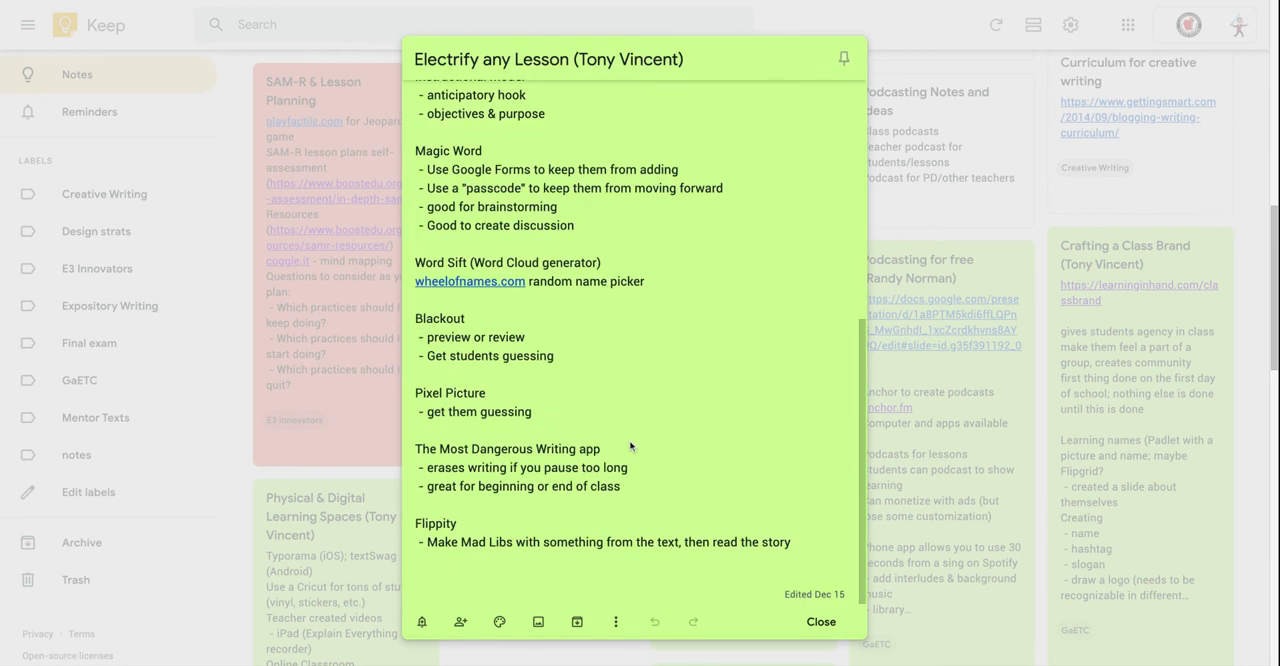
{"action": "scroll", "coordinate": [654, 267], "scroll_direction": "up", "scroll_amount": 6}
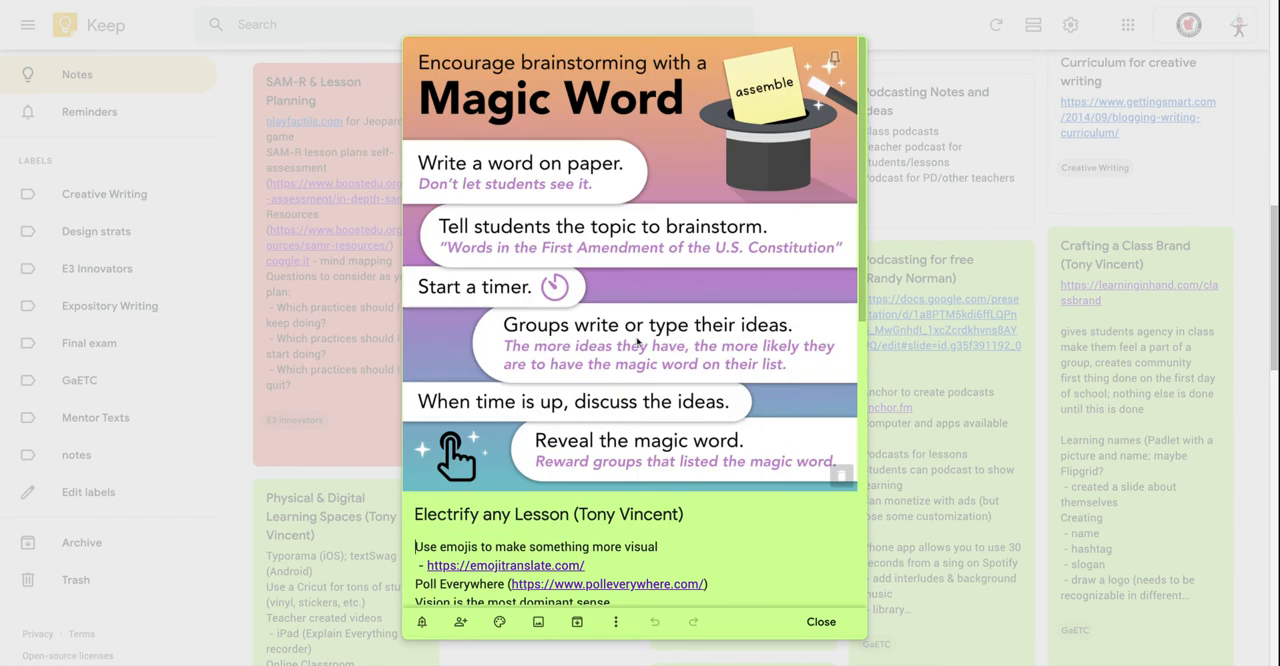
{"action": "left_click", "coordinate": [615, 621]}
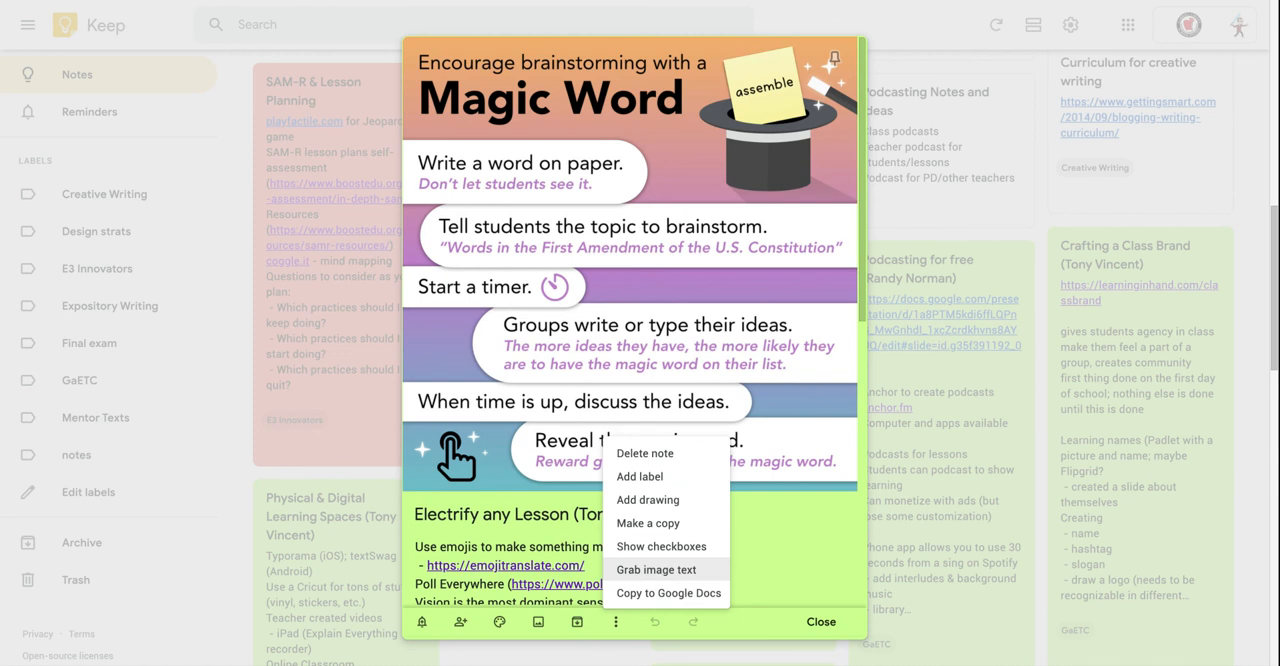
{"action": "left_click", "coordinate": [656, 569]}
{"action": "scroll", "coordinate": [659, 501], "scroll_direction": "down", "scroll_amount": 4}
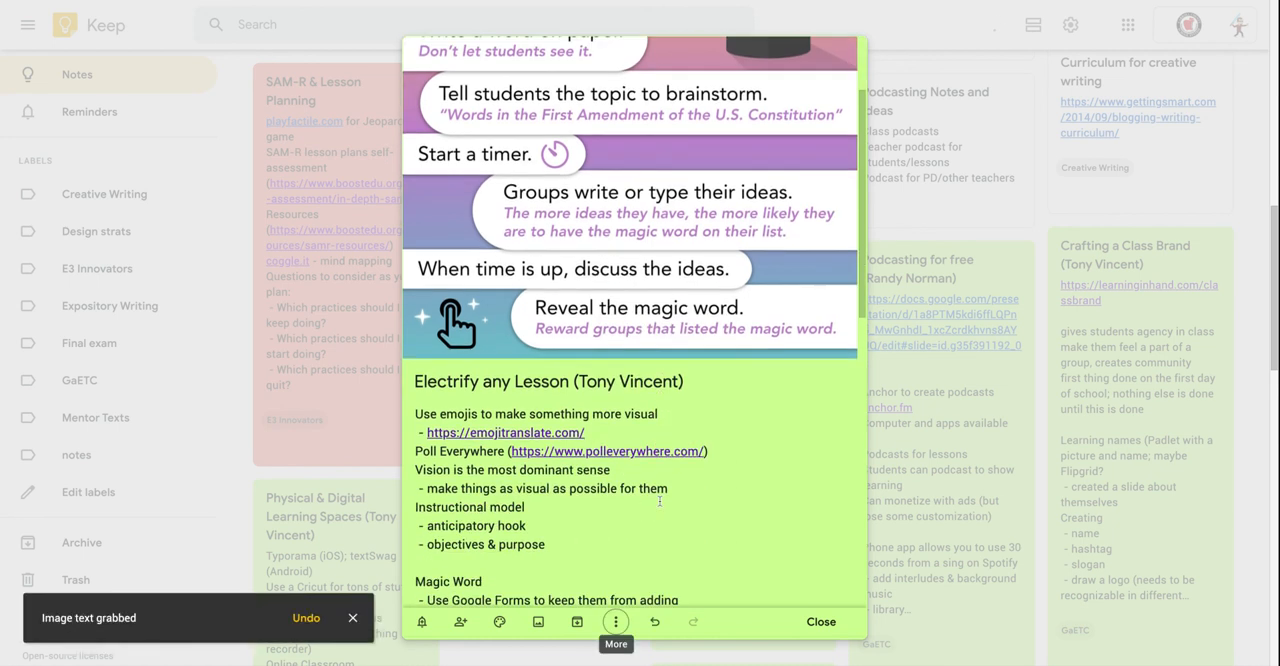
{"action": "scroll", "coordinate": [660, 502], "scroll_direction": "down", "scroll_amount": 5}
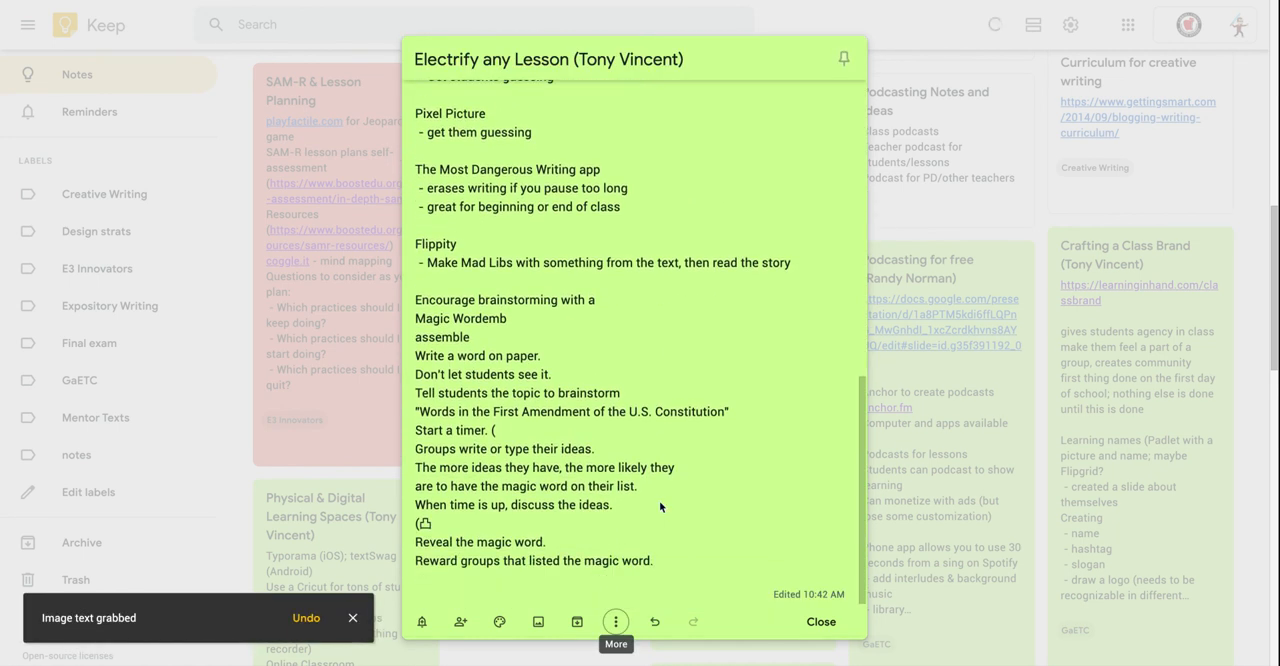
Review the text grabbed from the image in the green "Electrify any Lesson" note and close the note.
{"action": "left_click_drag", "start_coordinate": [415, 317], "coordinate": [515, 374]}
{"action": "left_click", "coordinate": [580, 355]}
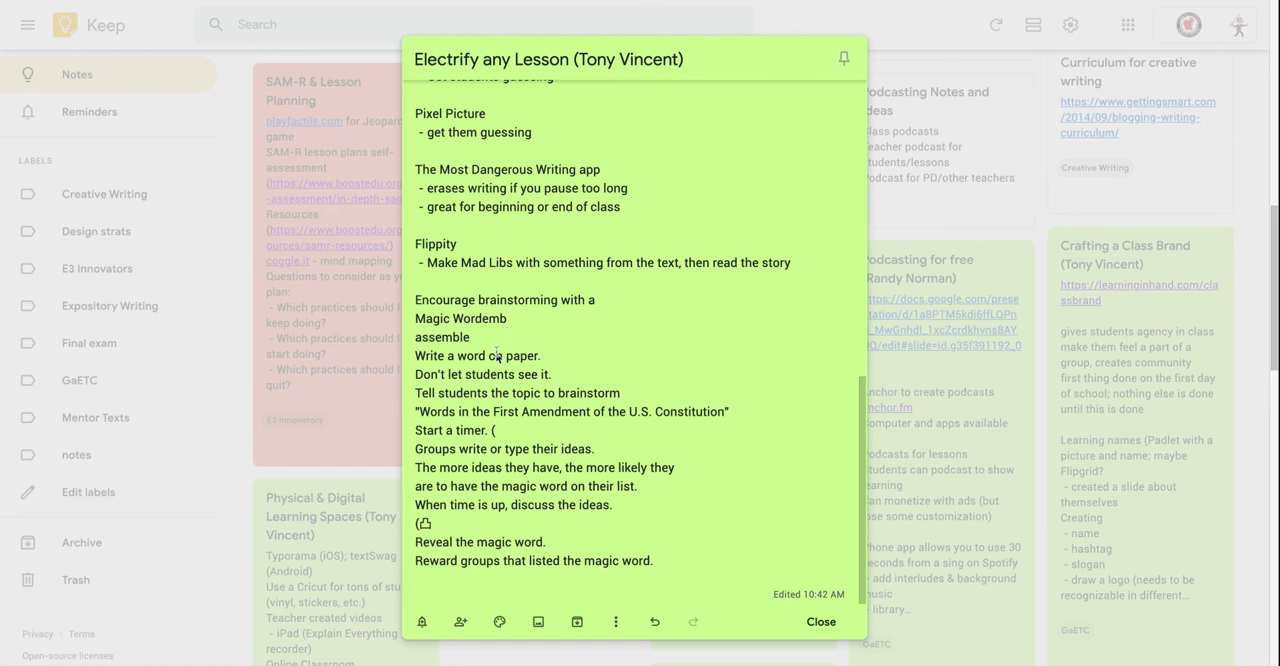
{"action": "left_click", "coordinate": [821, 621]}
Copy the checklist note with the wavy drawing to Google Docs, open the resulting document, and close the note.
{"action": "scroll", "coordinate": [828, 631], "scroll_direction": "down", "scroll_amount": 5}
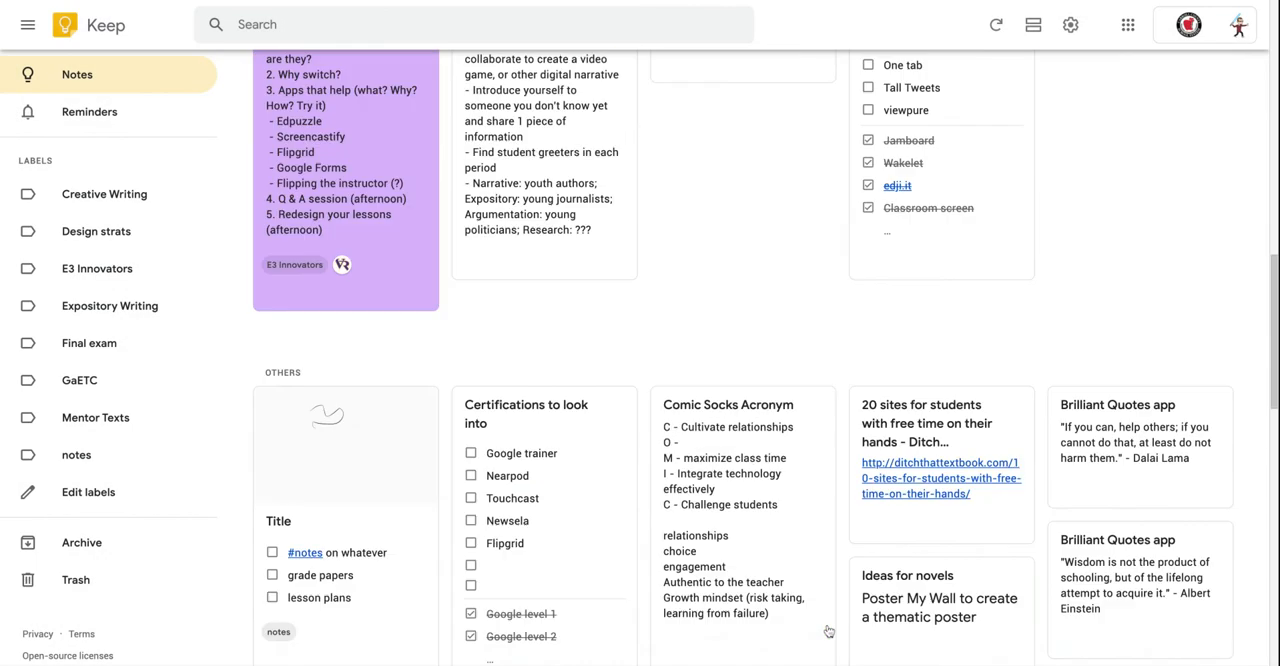
{"action": "scroll", "coordinate": [828, 631], "scroll_direction": "up", "scroll_amount": 3}
{"action": "left_click", "coordinate": [353, 622]}
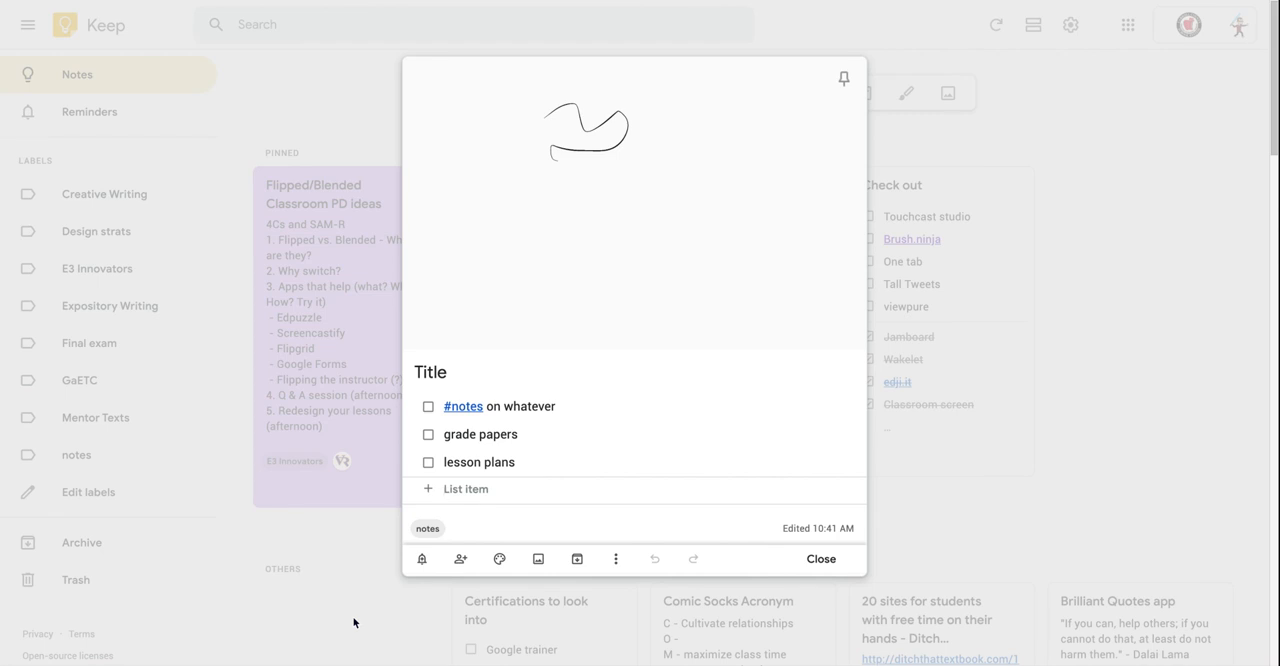
{"action": "left_click", "coordinate": [615, 559]}
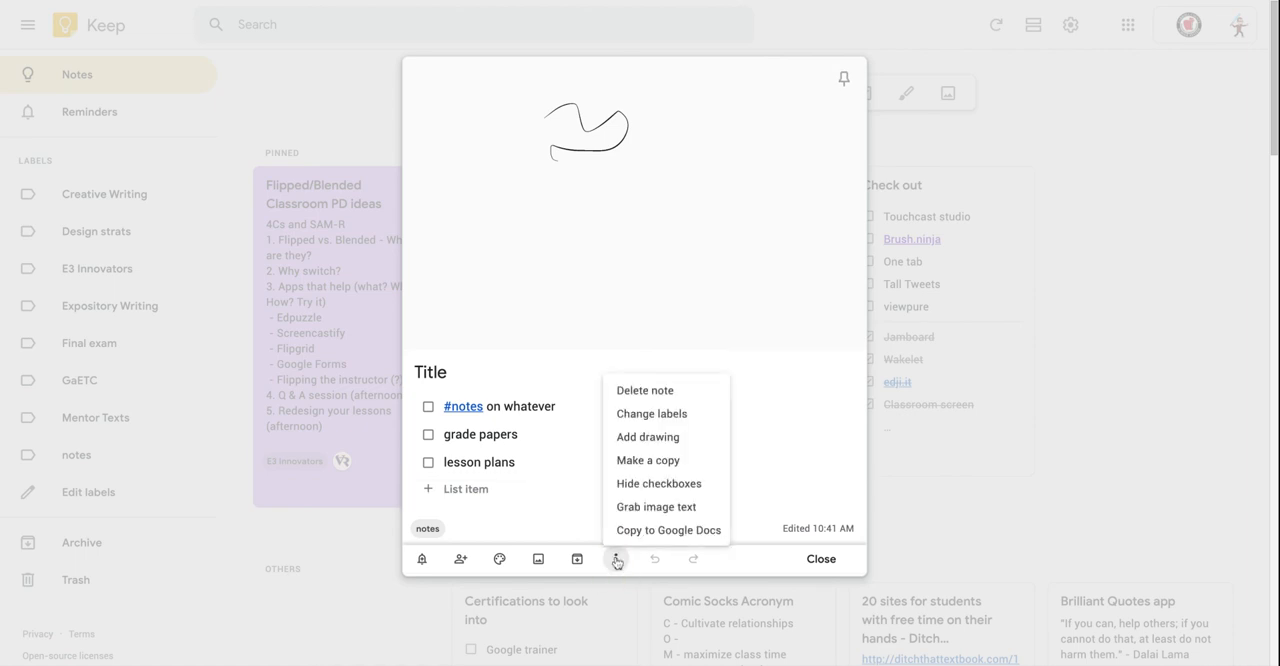
{"action": "left_click", "coordinate": [667, 532]}
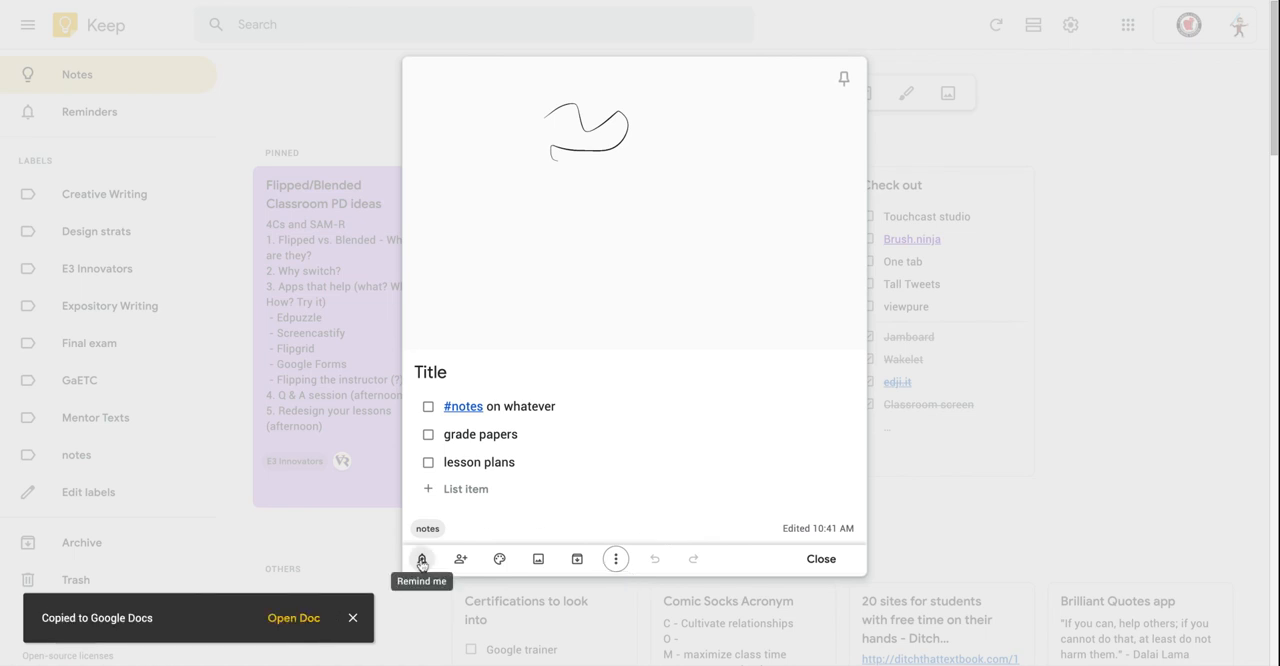
{"action": "left_click", "coordinate": [288, 625]}
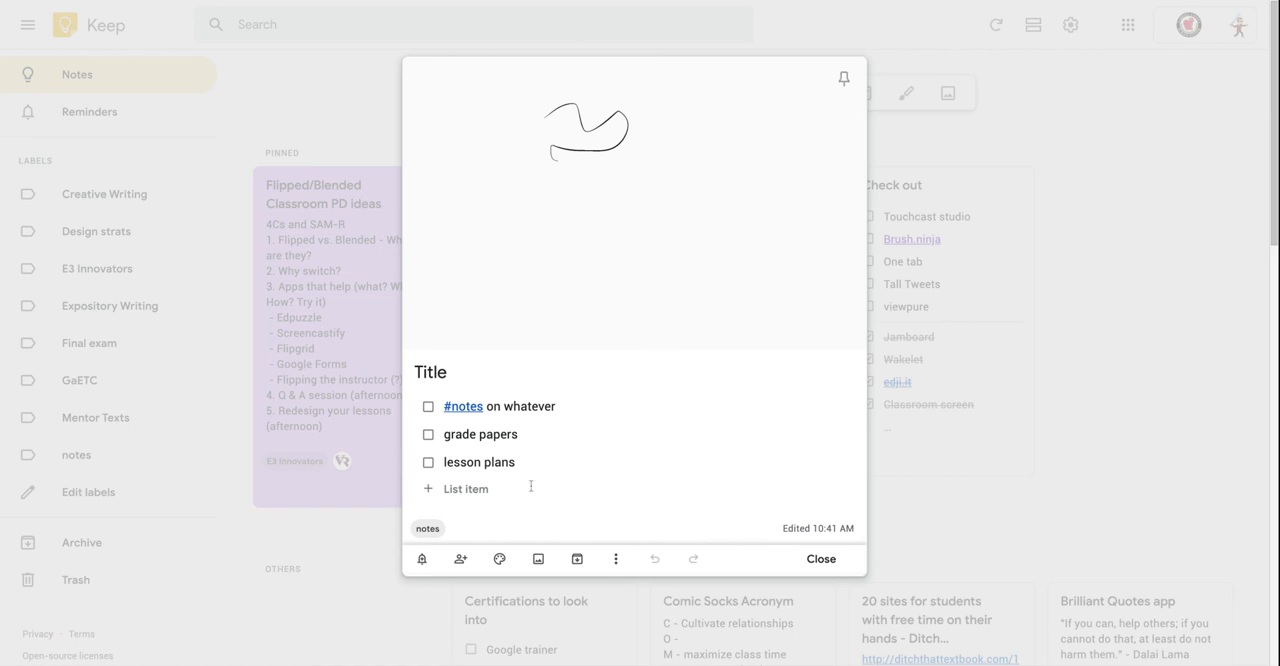
{"action": "left_click", "coordinate": [820, 560]}
{"action": "scroll", "coordinate": [817, 555], "scroll_direction": "down", "scroll_amount": 2}
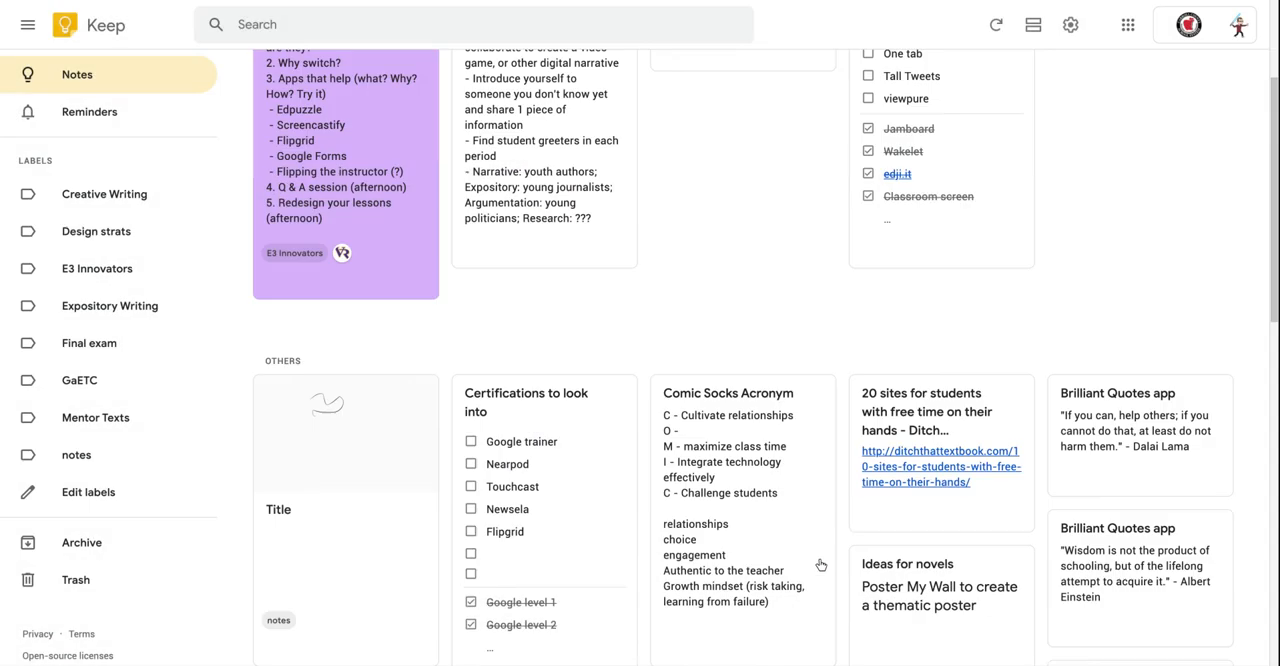
{"action": "scroll", "coordinate": [815, 550], "scroll_direction": "up", "scroll_amount": 2}
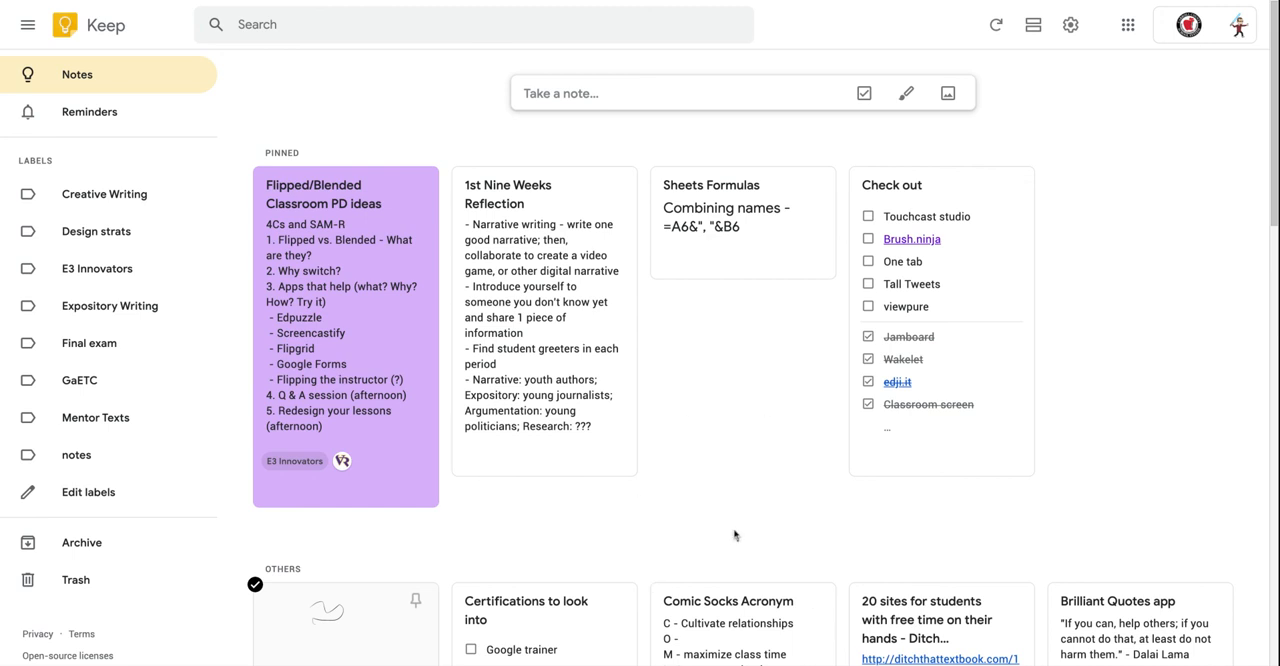
{"action": "scroll", "coordinate": [736, 455], "scroll_direction": "down", "scroll_amount": 2}
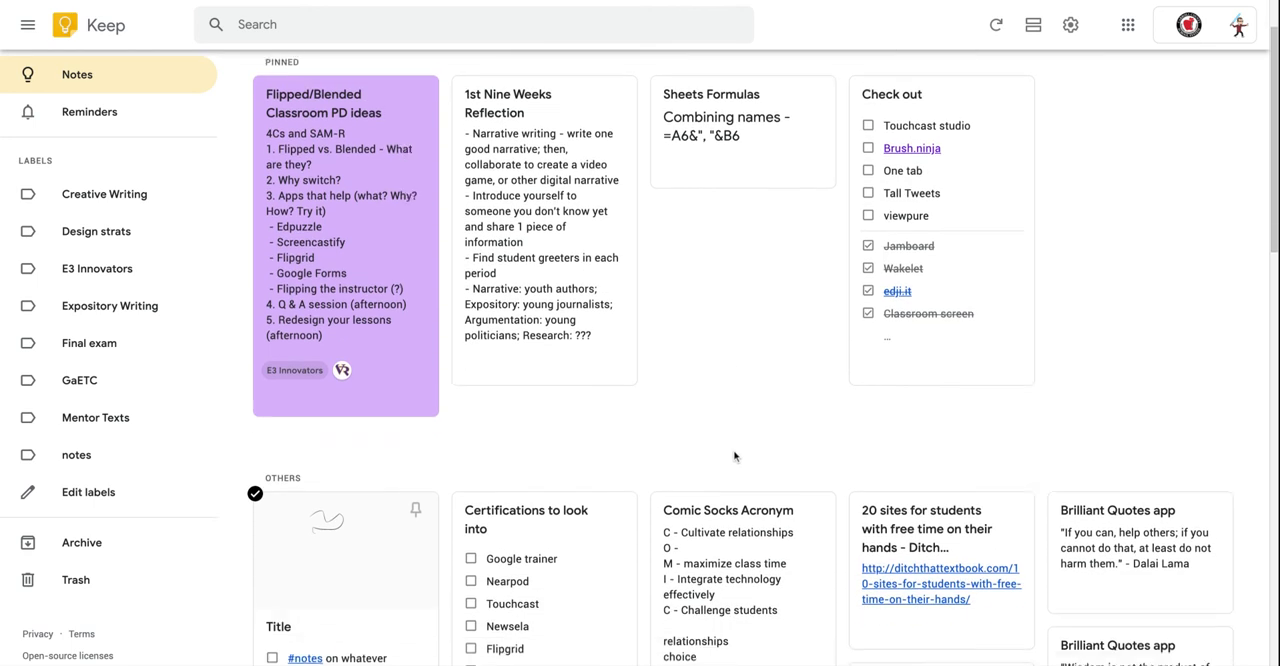
{"action": "scroll", "coordinate": [734, 456], "scroll_direction": "up", "scroll_amount": 2}
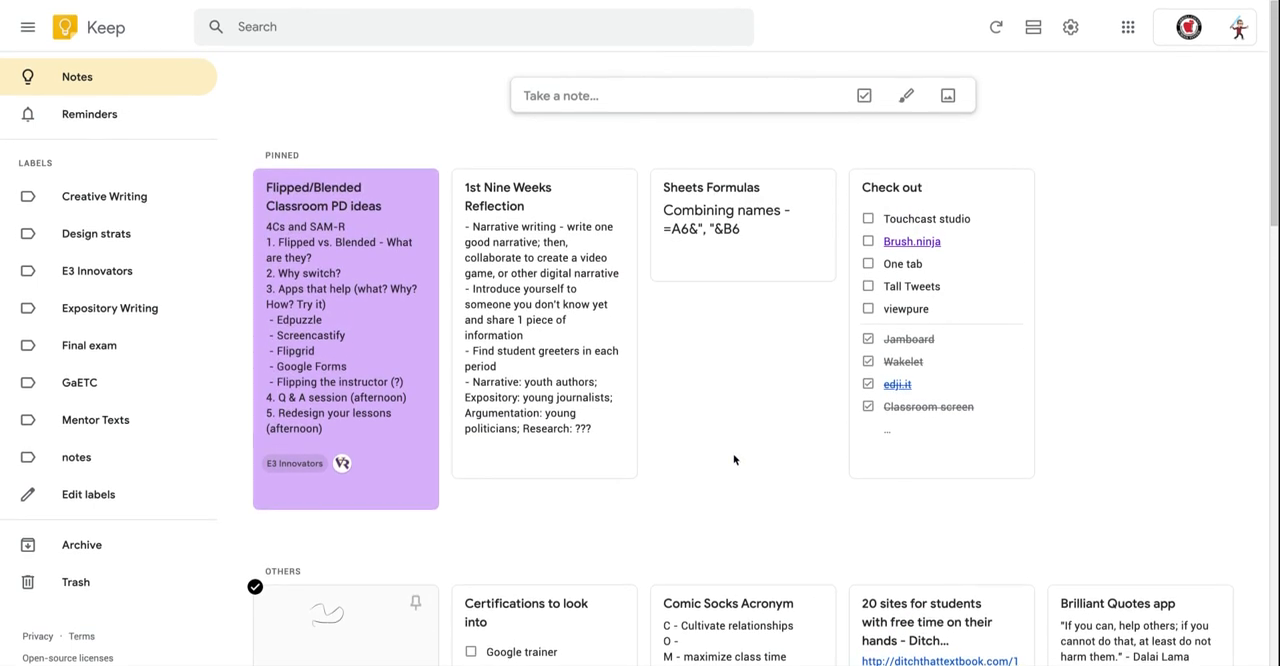